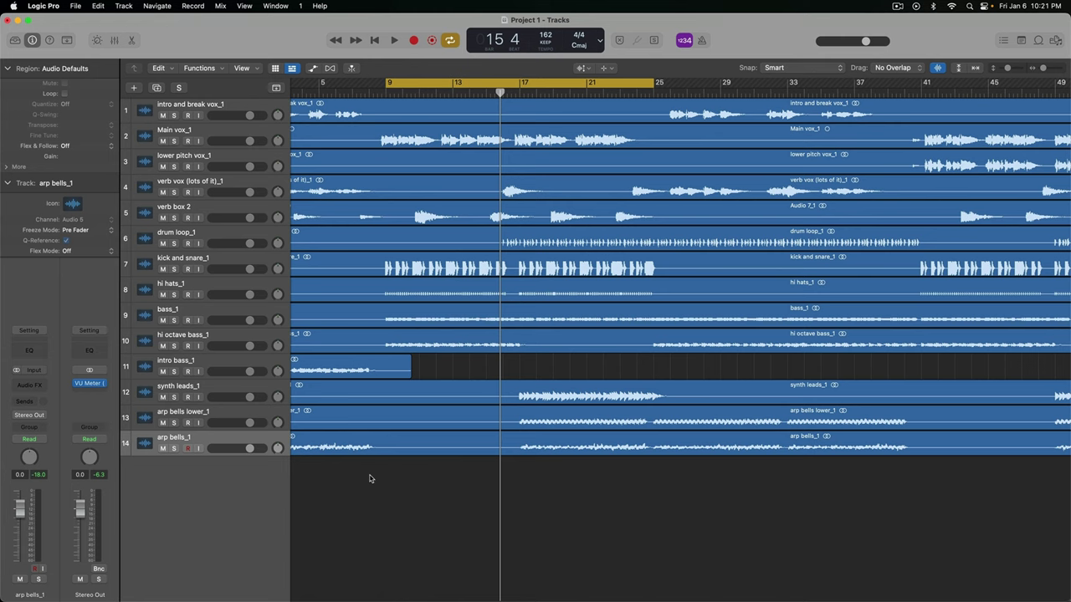
Open the Stereo Out channel's VU Meter plug-in window to see its needle meters.
left_click(89, 384)
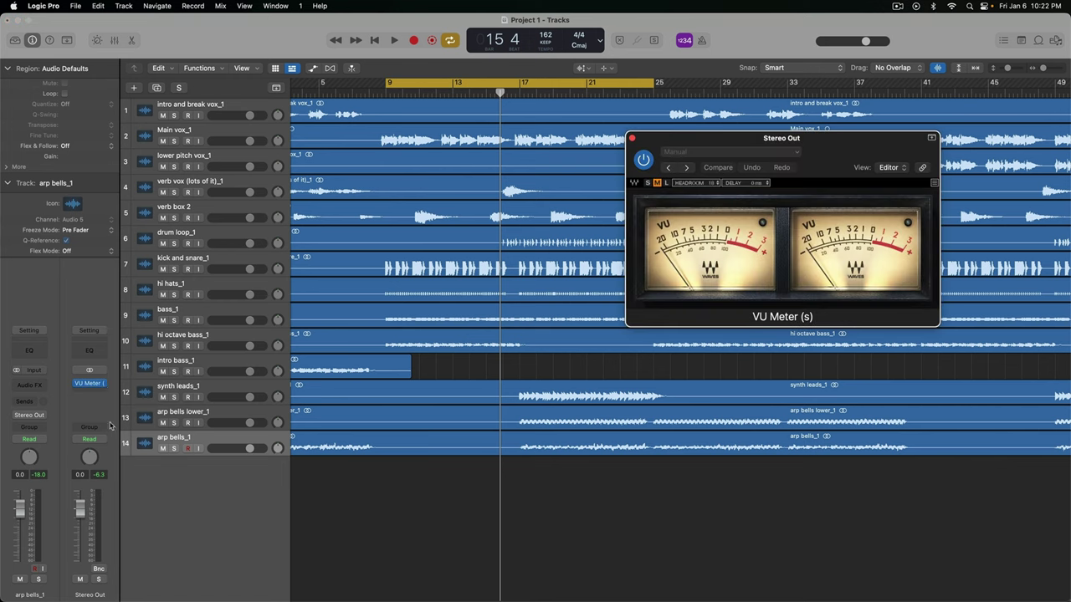
Clear the arp bells_1 and Stereo Out peak readouts, then check the Command-click tool.
left_click(100, 475)
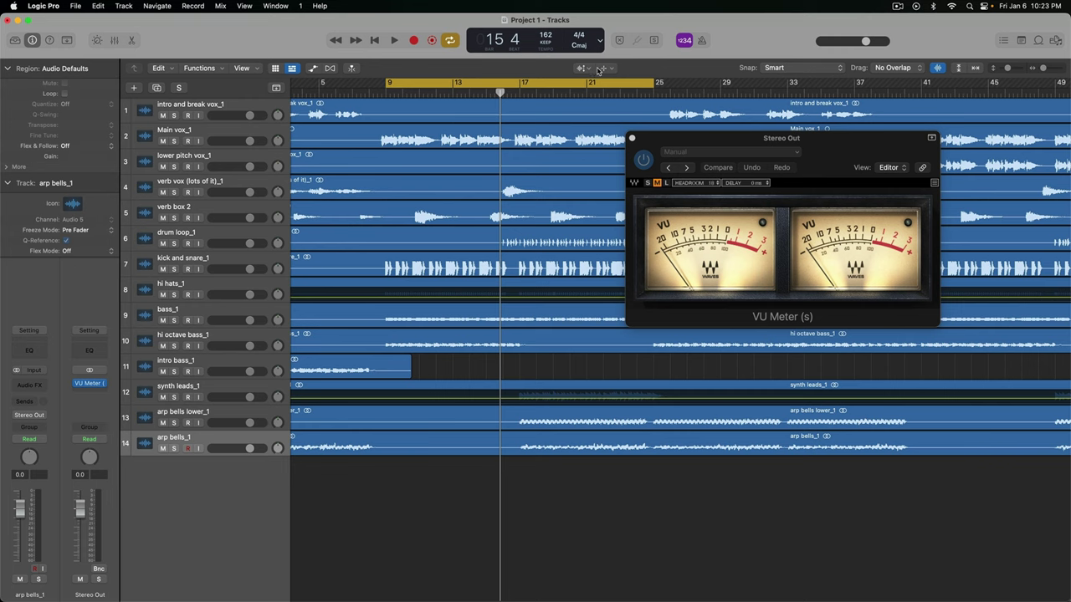
left_click(582, 68)
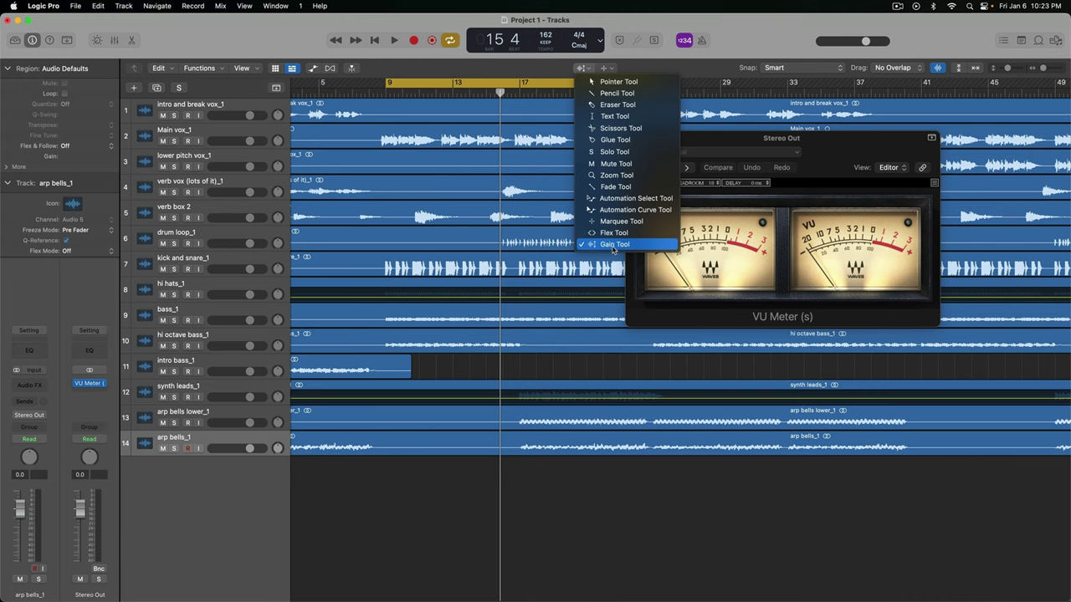
Keep Gain Tool as the Command-click tool, and select then deselect all regions.
left_click(553, 520)
key("super+a")
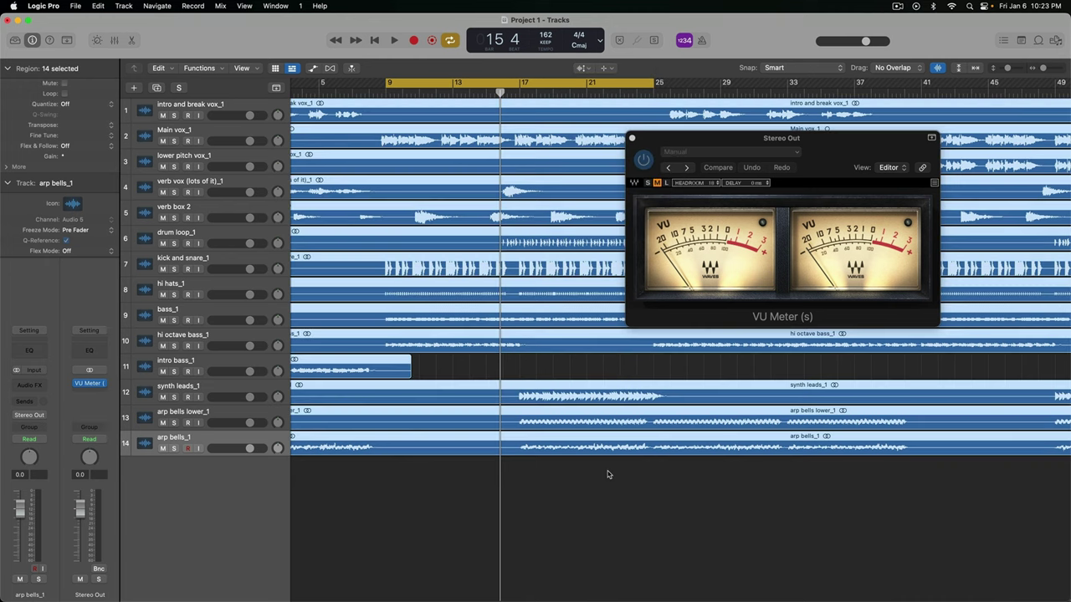
left_click_drag(494, 122, 490, 118)
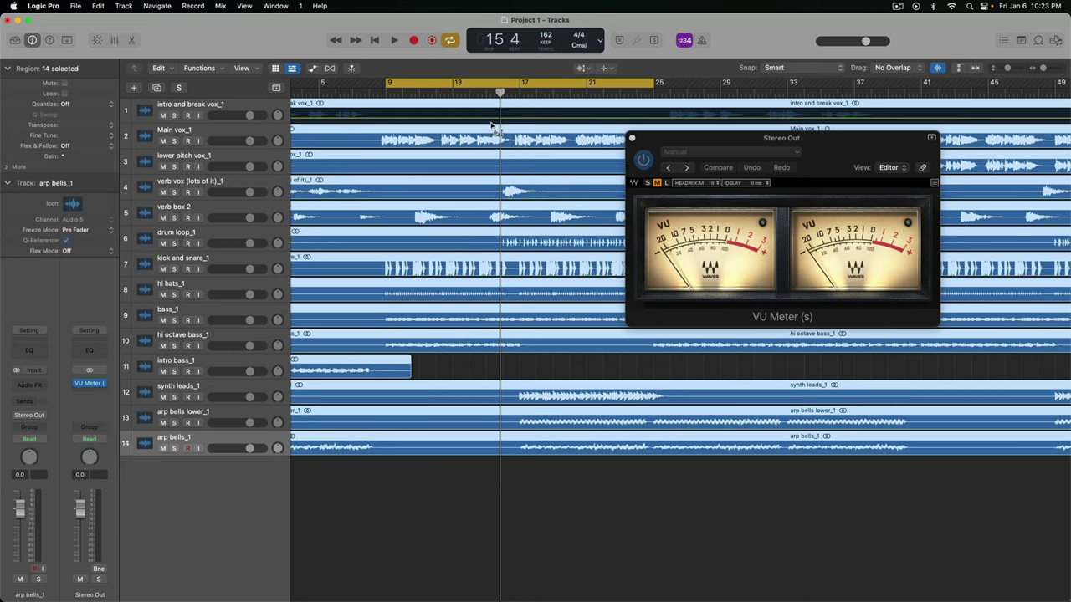
left_click(619, 474)
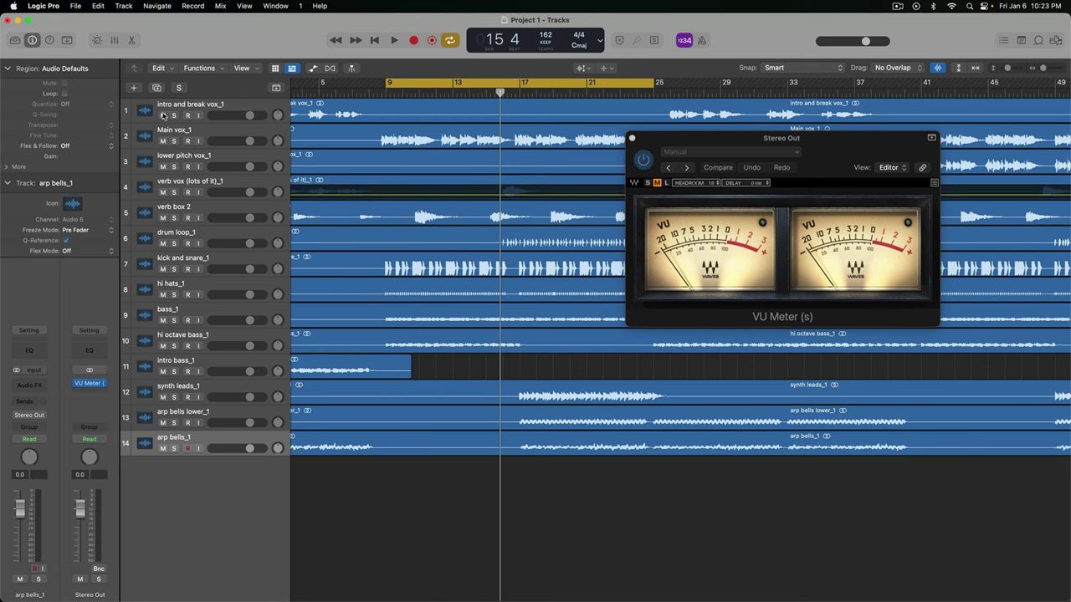
Mute every track except kick and snare_1 and play it alone from bar 9.
left_click_drag(163, 115, 159, 400)
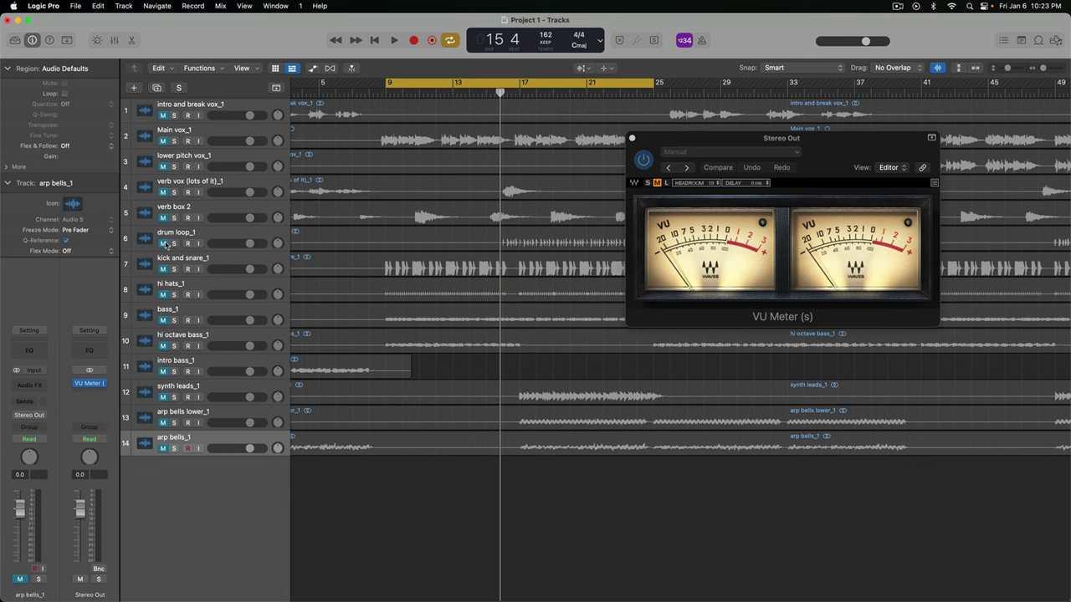
left_click(418, 270)
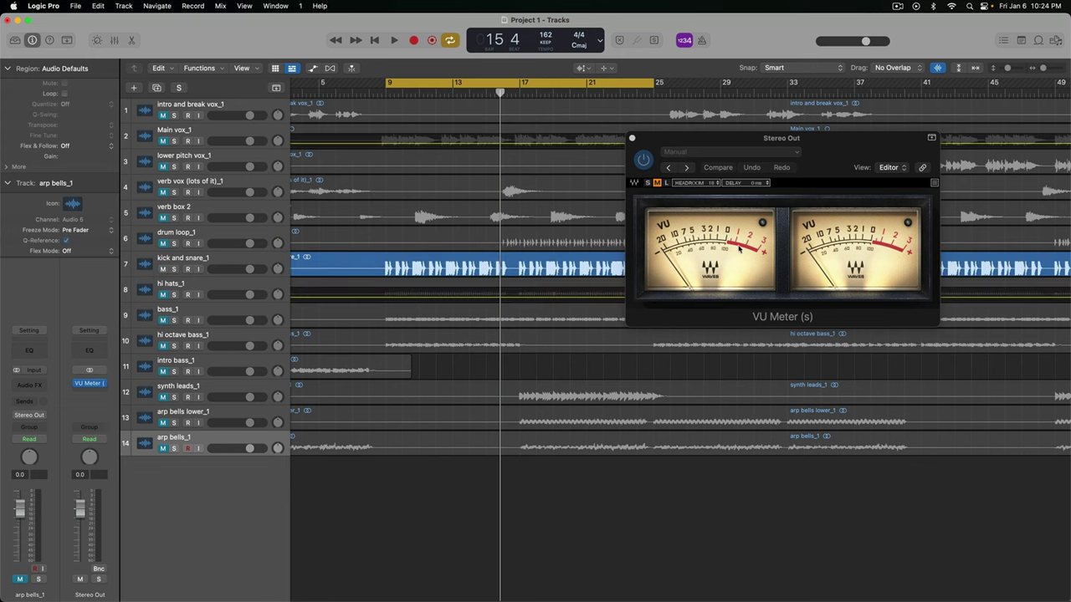
key("space")
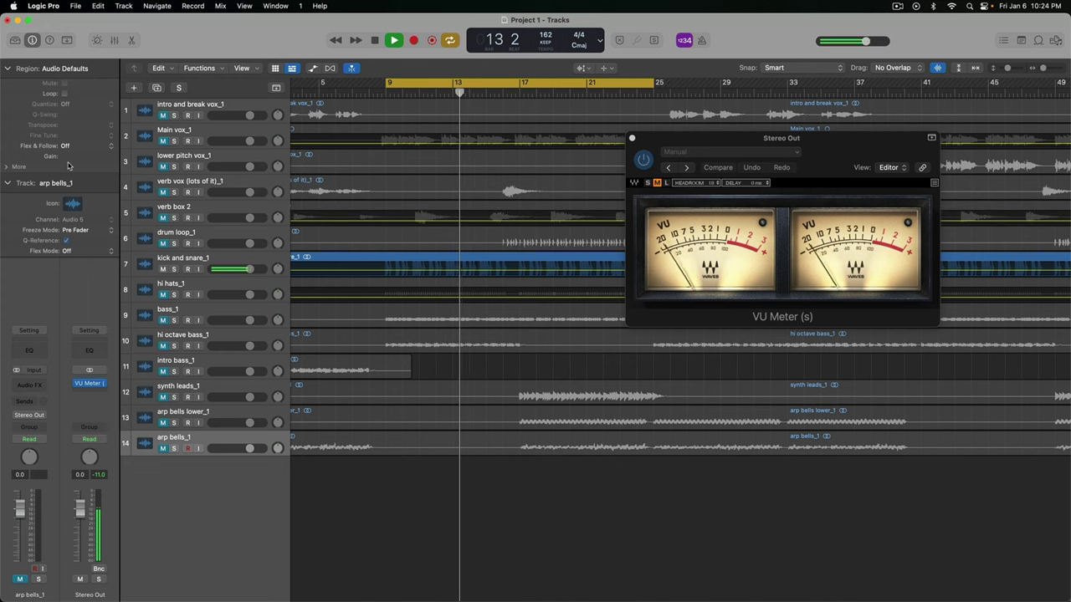
key("space")
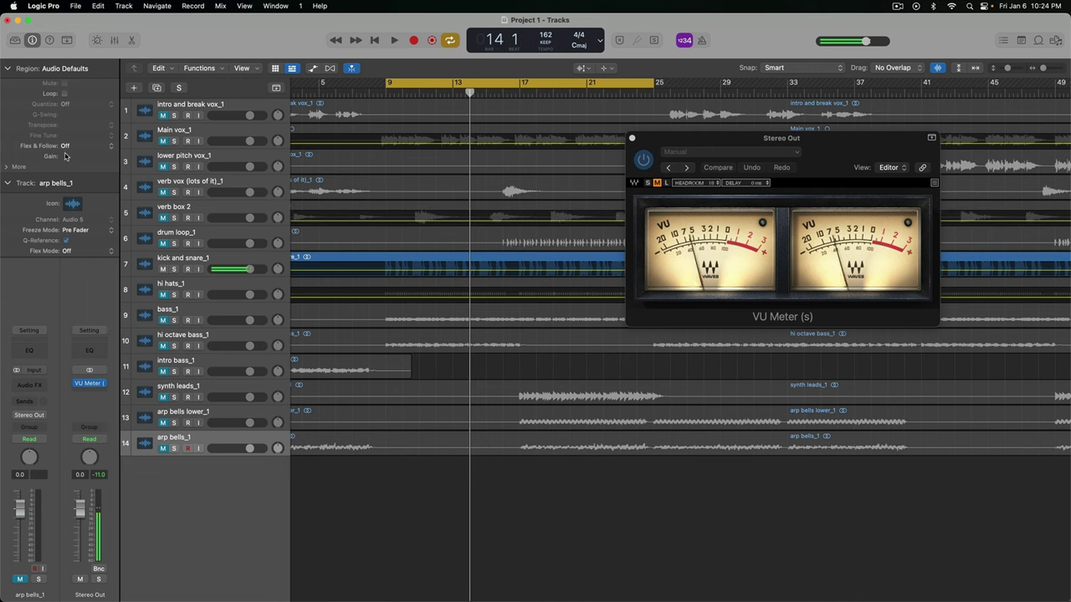
Set the kick and snare_1 region gain to -6.7 dB and play to check the level.
left_click(237, 264)
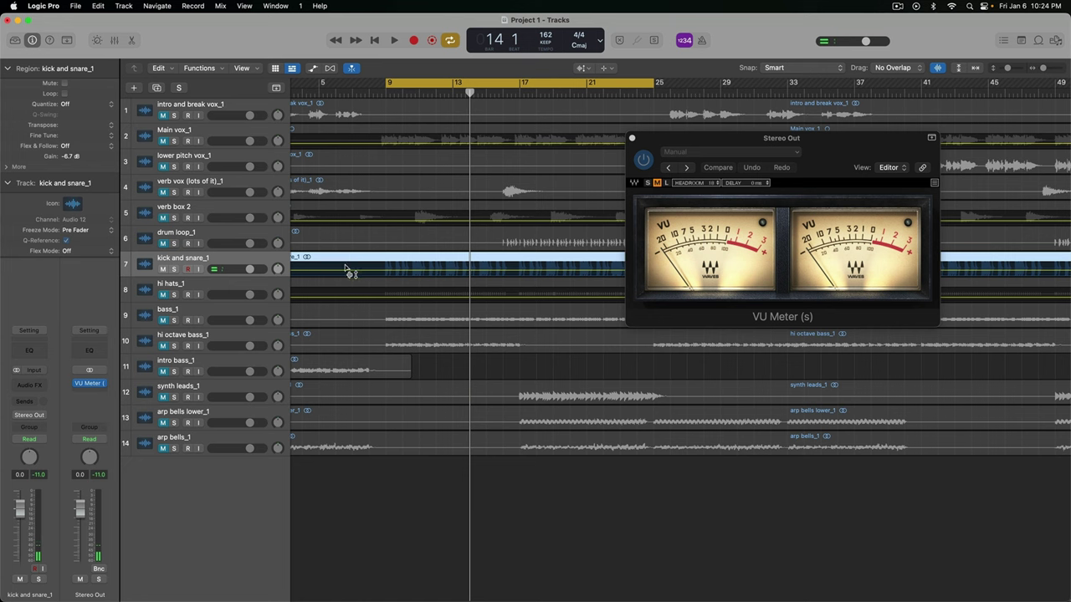
left_click(347, 269)
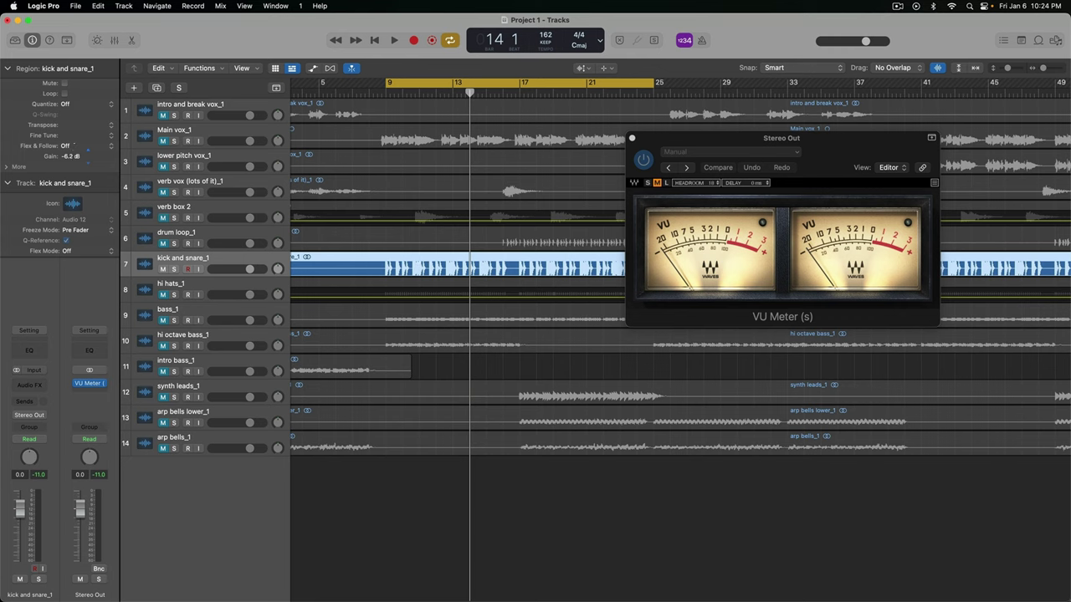
mouse_move(334, 269)
left_mouse_down()
mouse_move(330, 278)
mouse_move(344, 266)
left_mouse_up()
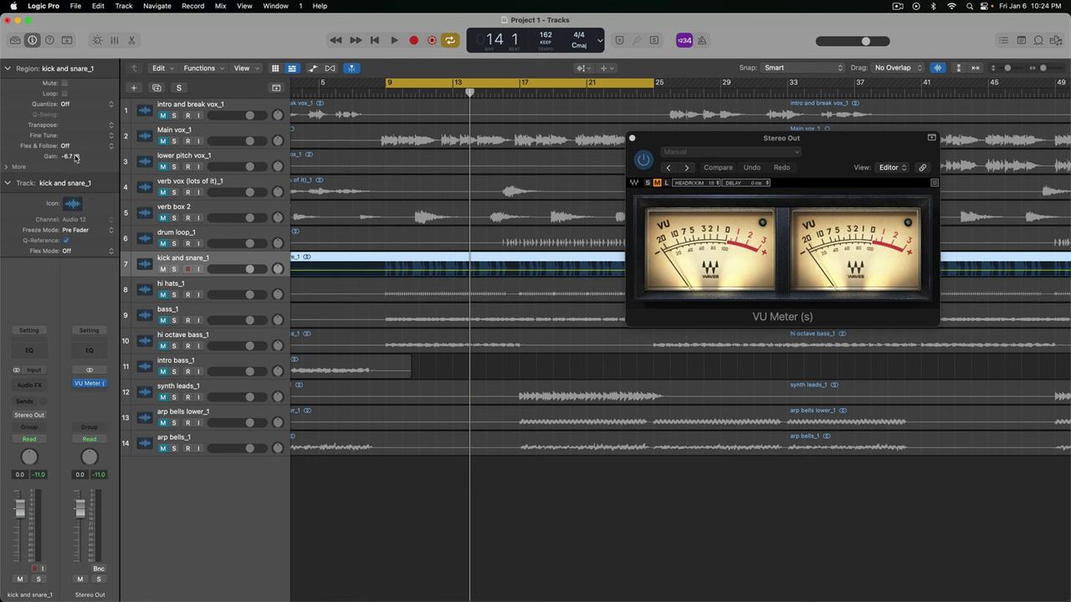
key("space")
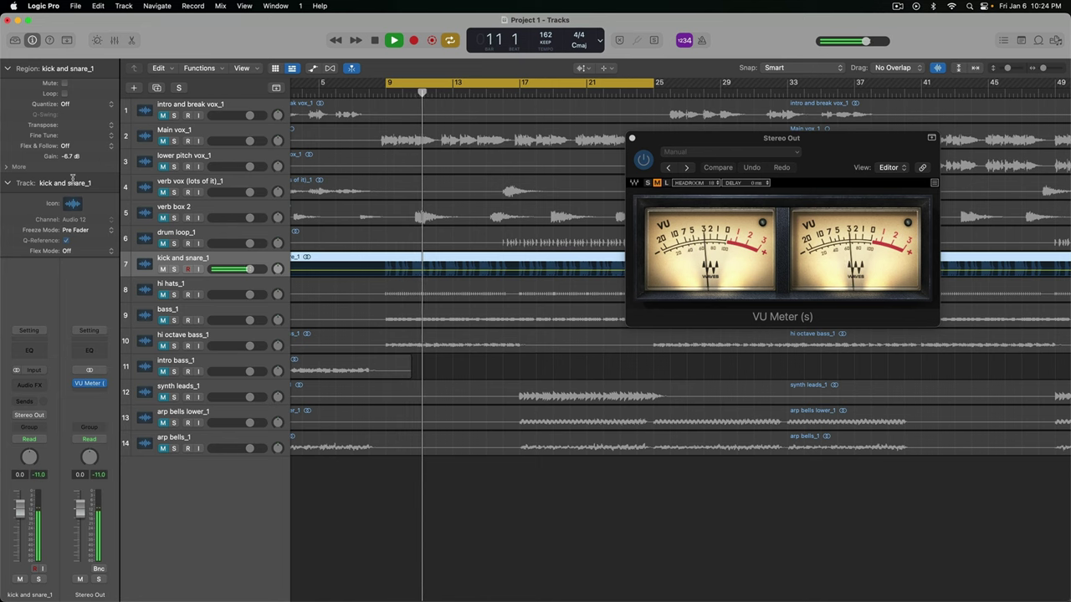
key("space")
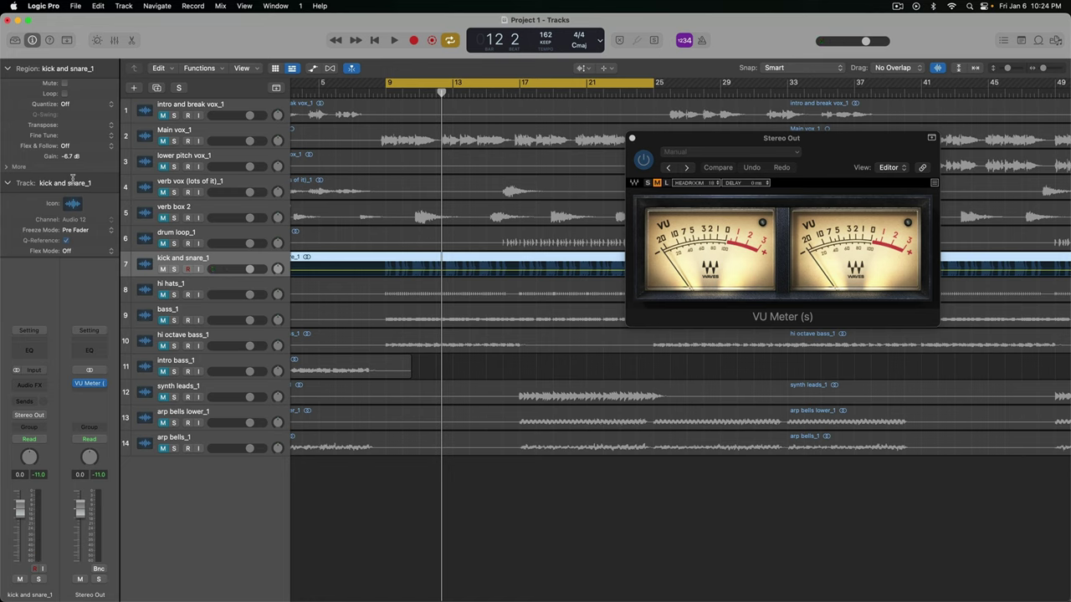
Reselect the kick and snare_1 region and show the mixer.
left_click(205, 258)
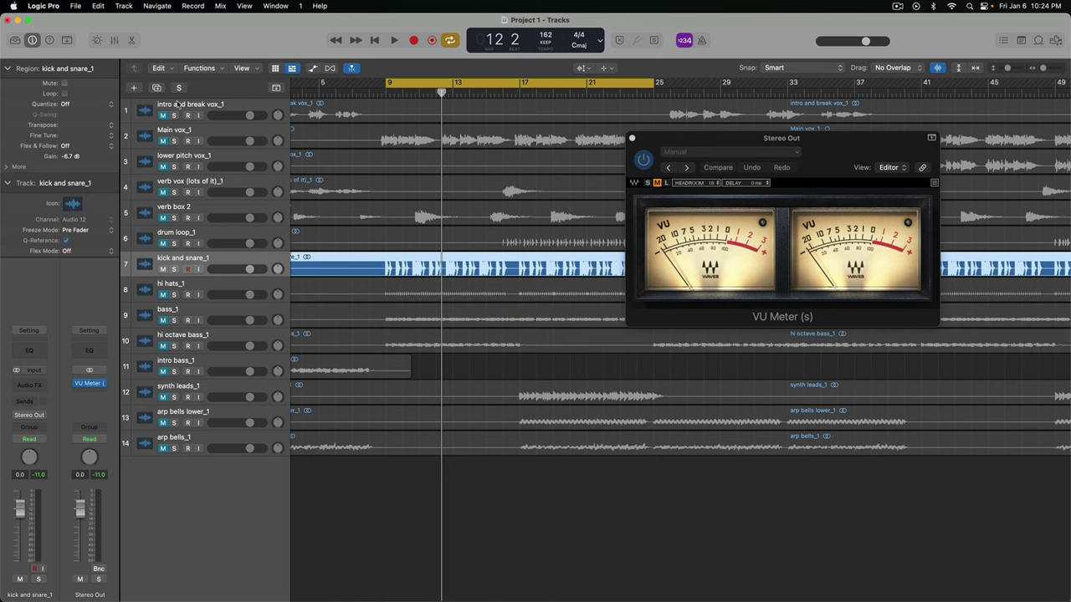
left_click(561, 242)
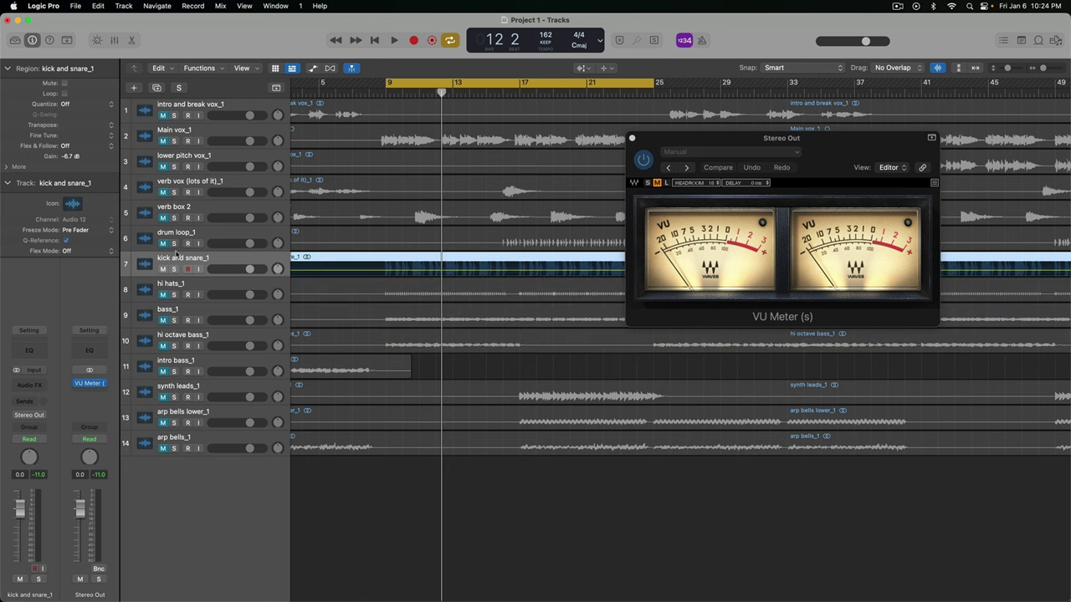
left_click(432, 274)
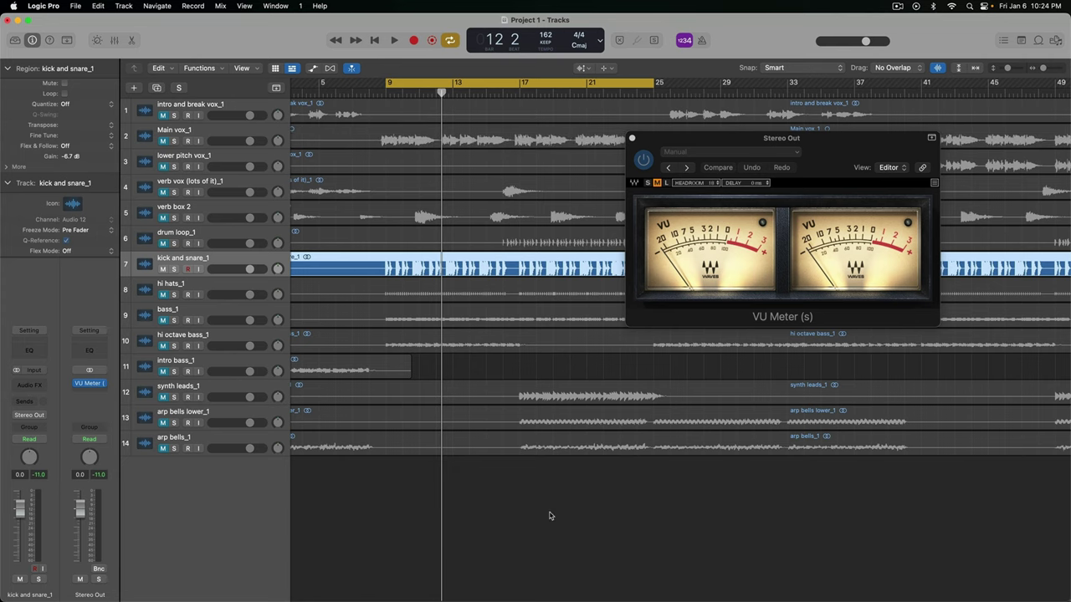
key("x")
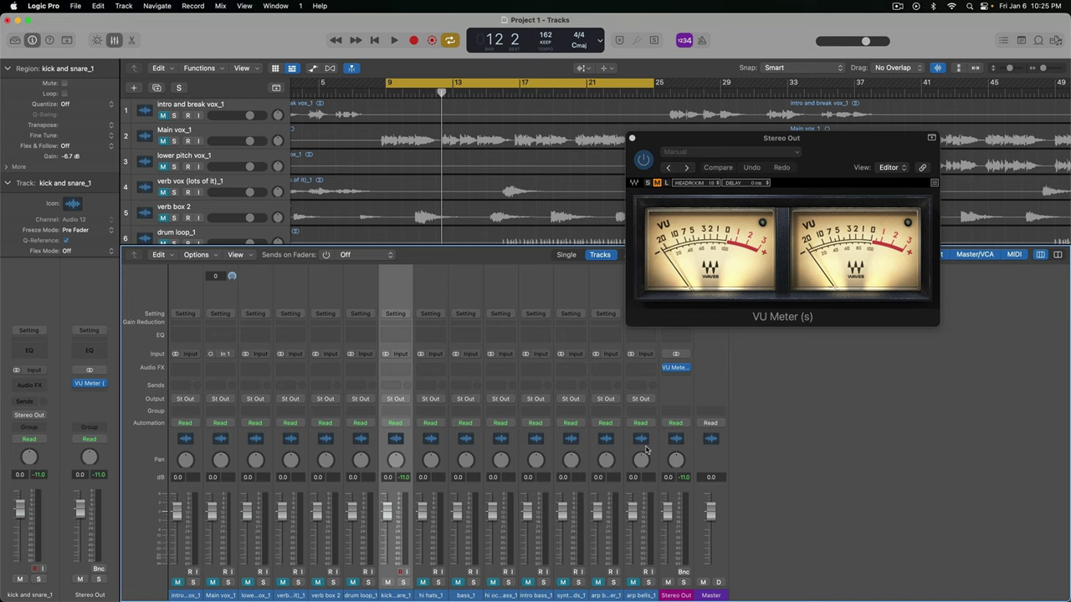
Hide the mixer, start playback, and add the hi hats_1 region to the selection.
key("x")
key("space")
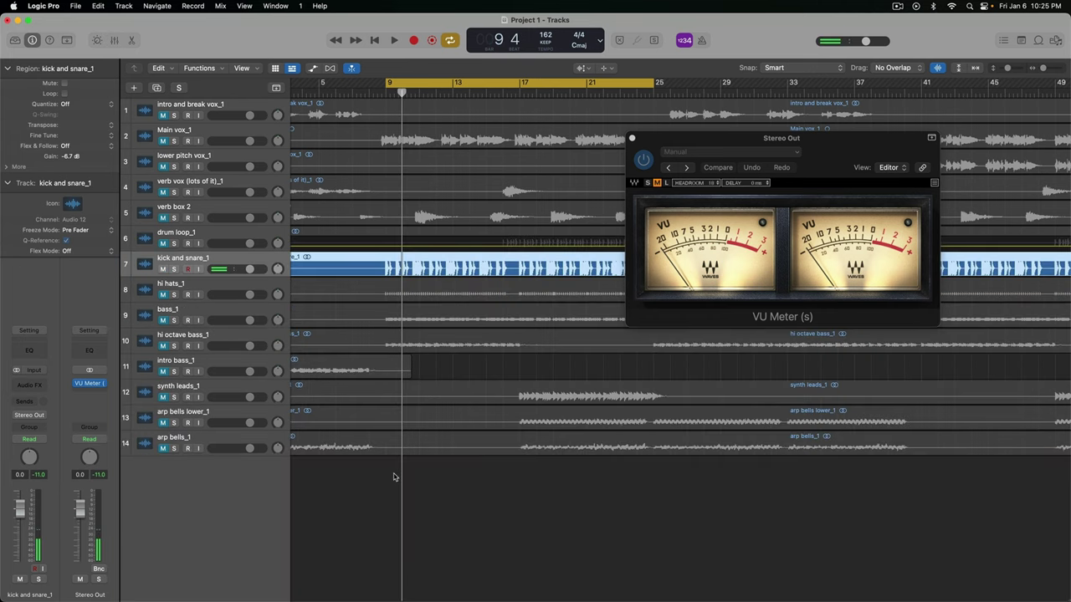
left_click(166, 288, "shift")
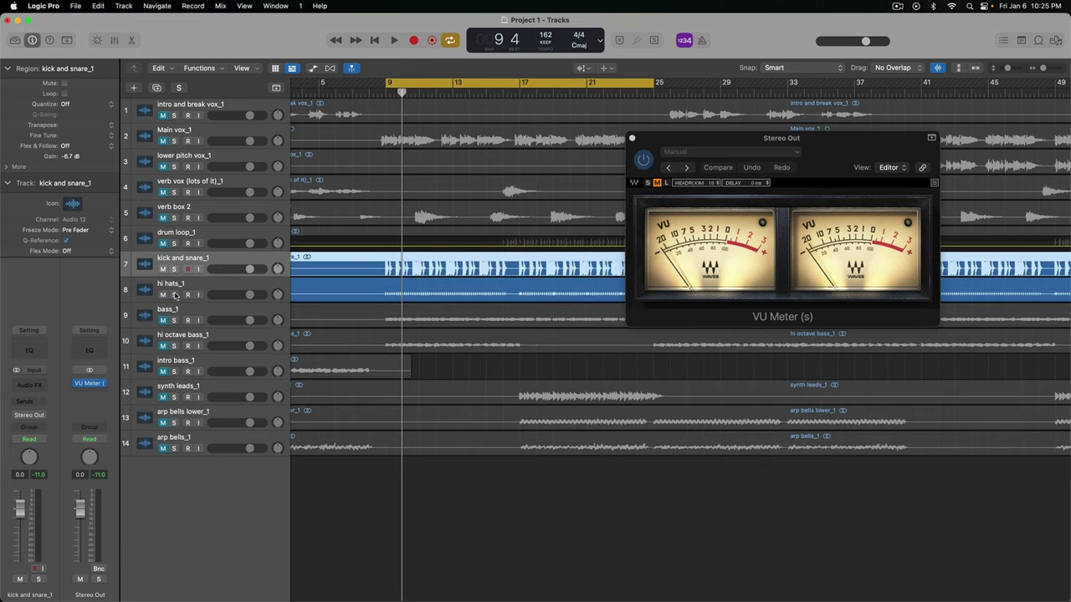
Add bass_1 and drum loop_1 regions, move the cycle start to bar 17, and clear peaks.
left_click(168, 324, "shift")
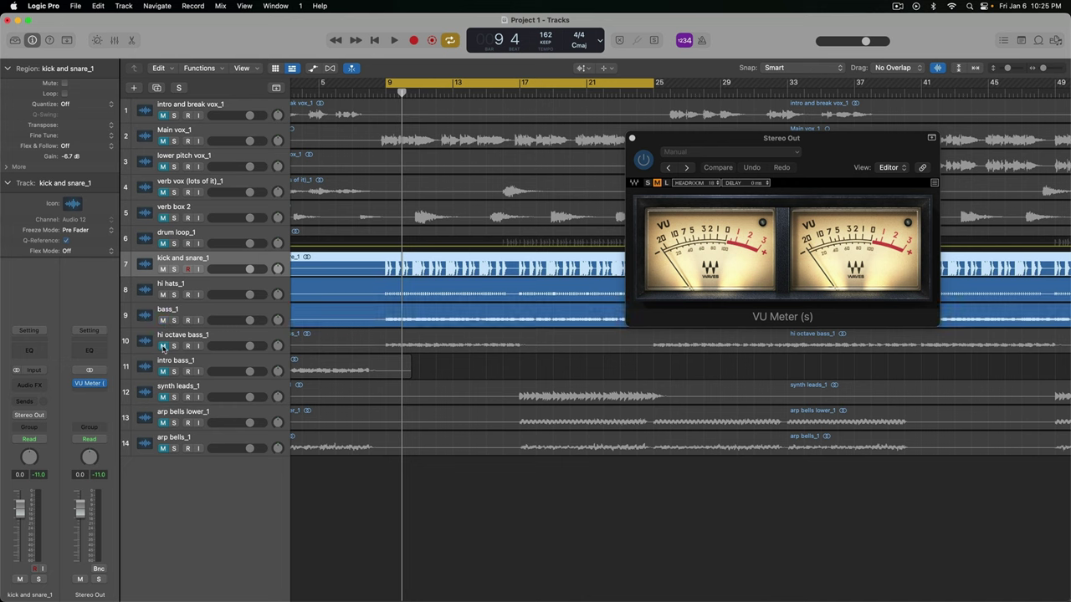
left_click(173, 243, "shift")
left_click_drag(389, 82, 521, 82)
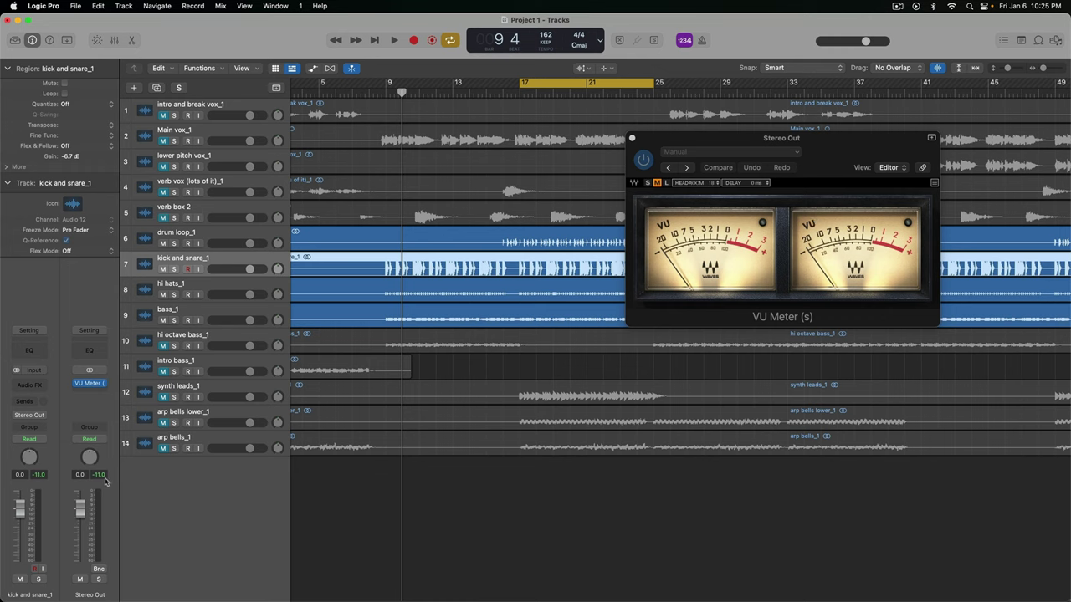
left_click(104, 476)
Play the cycle from bar 17 and unmute the hi octave bass_1 track.
key("space")
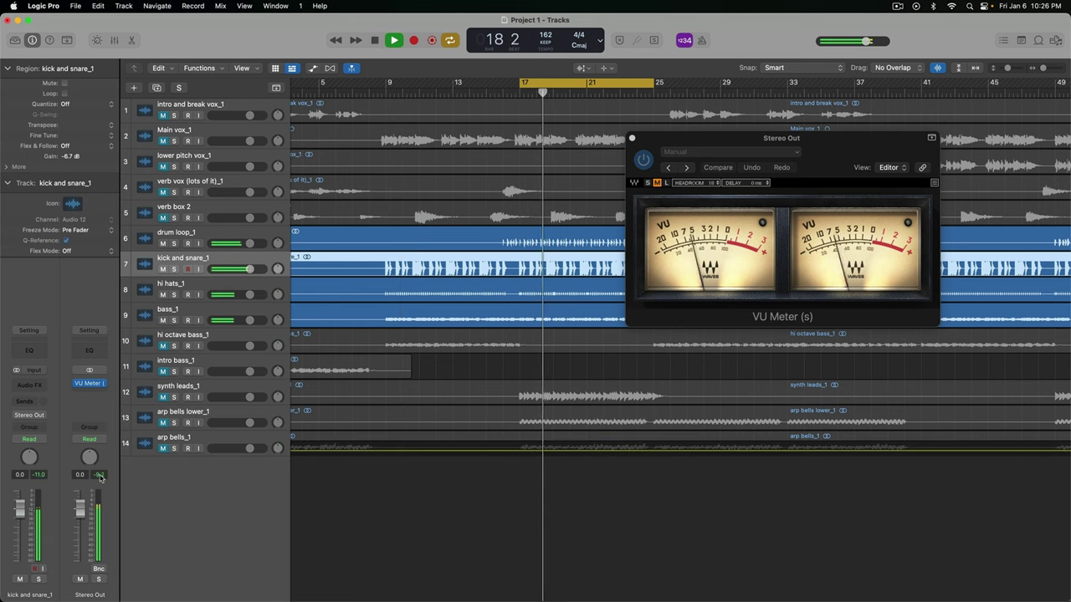
key("space")
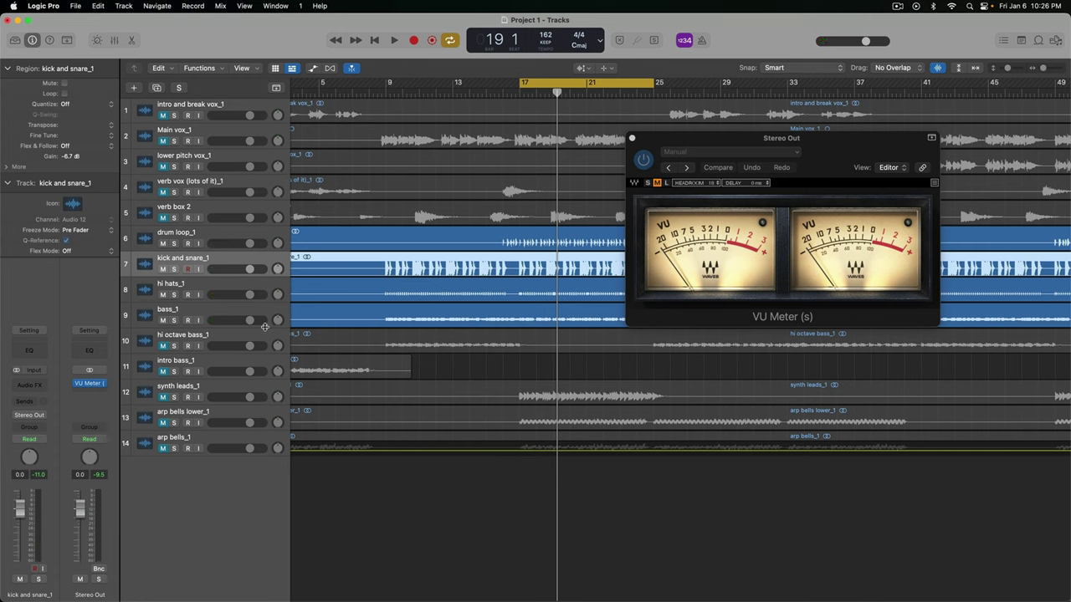
key("space")
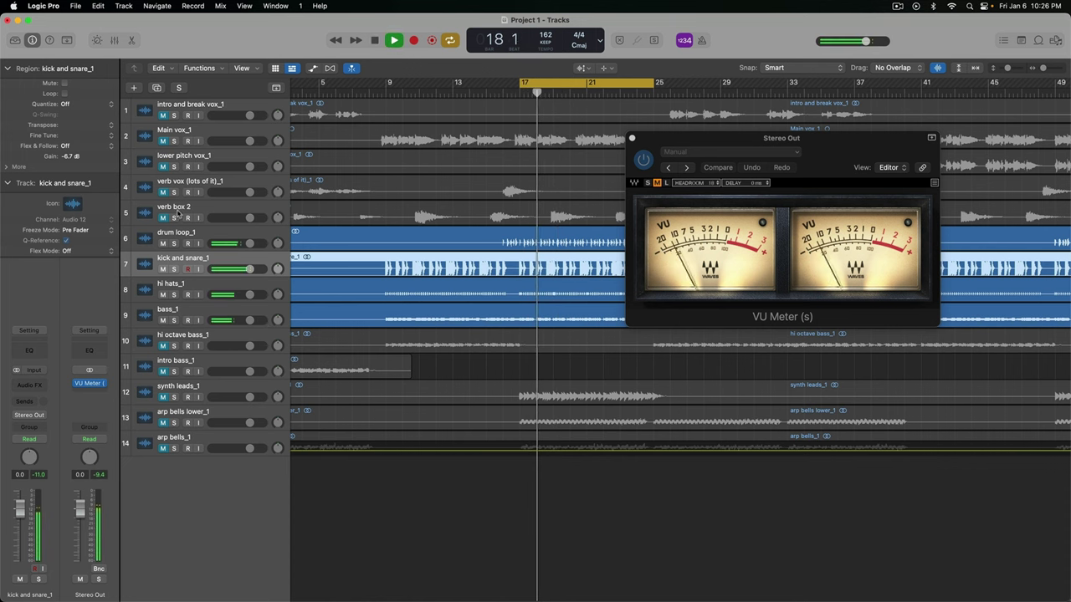
left_click(162, 346)
Unmute intro bass_1, synth leads_1, both arp bells tracks, tracks 1-4 and verb box 2.
left_click(162, 371)
left_click(163, 397)
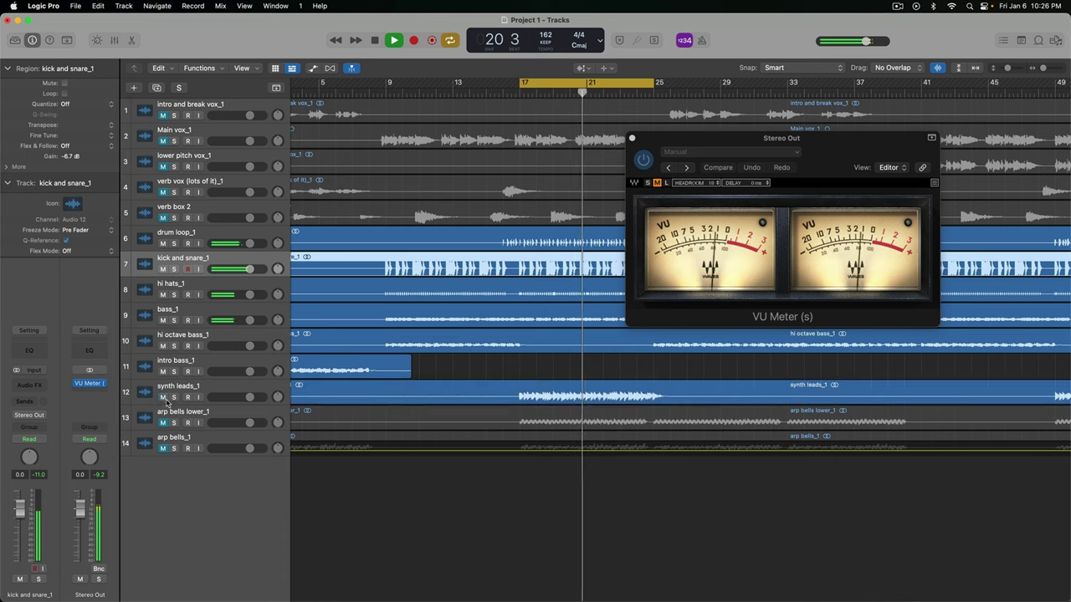
left_click(163, 422)
left_click(162, 448)
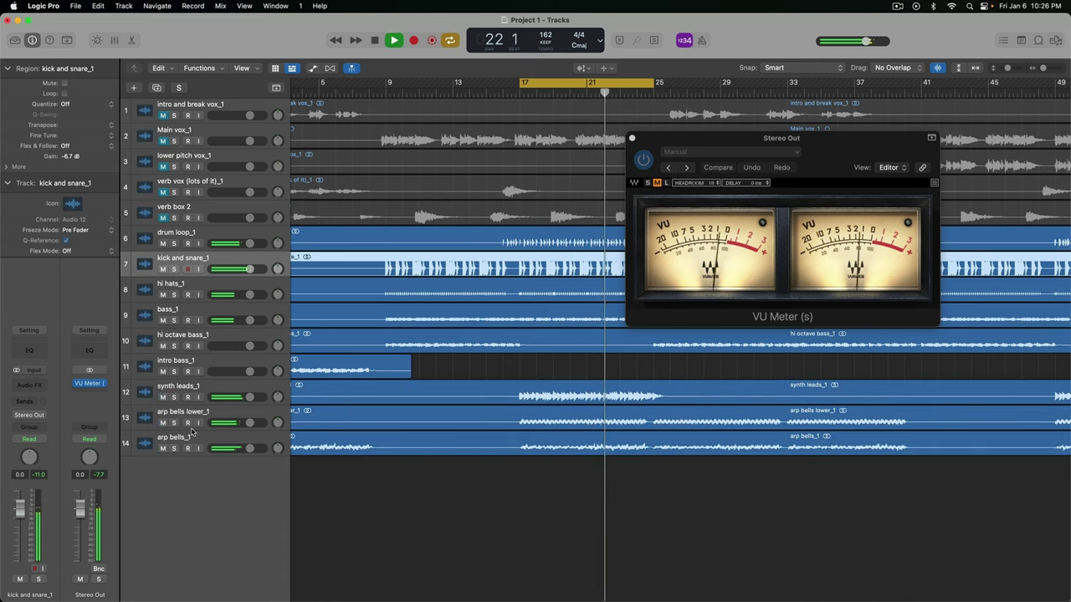
left_click_drag(163, 115, 163, 218)
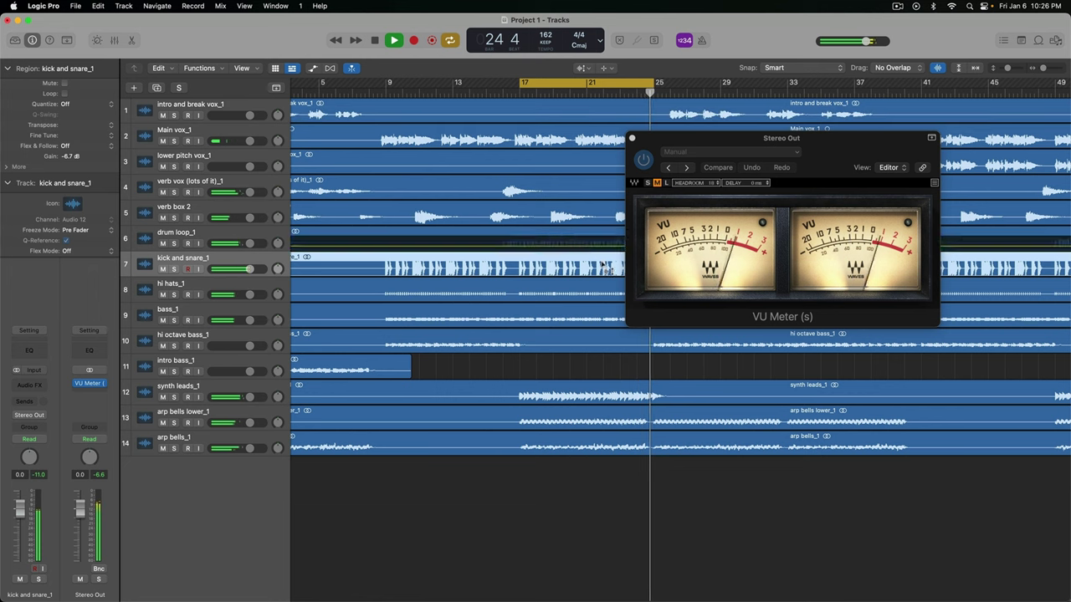
left_click(163, 243)
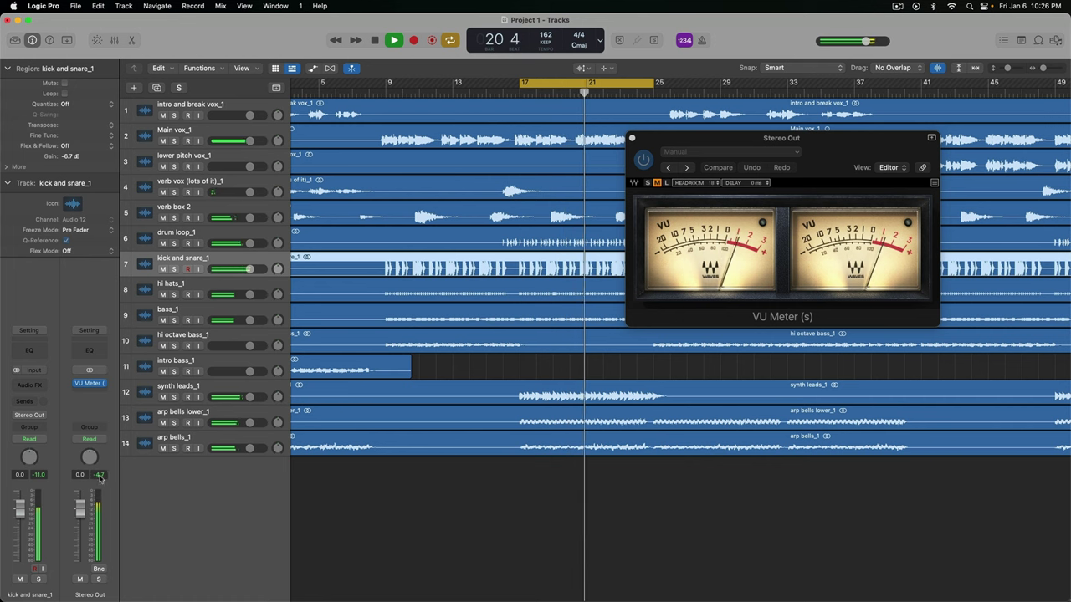
key("space")
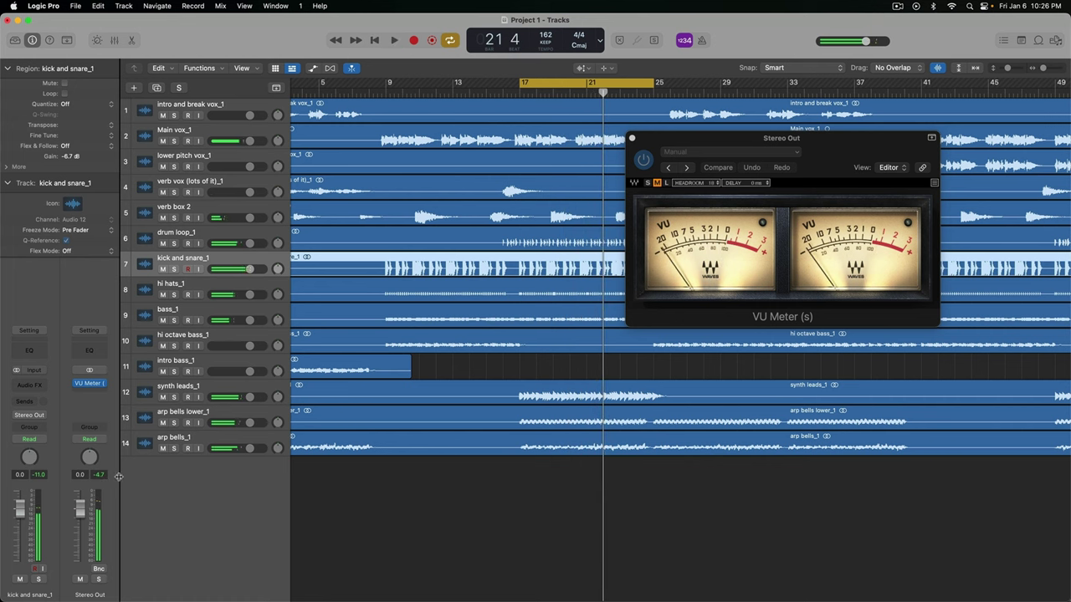
Reset the peak readouts, play the full mix, and move the VU Meter window further left.
left_click(103, 477)
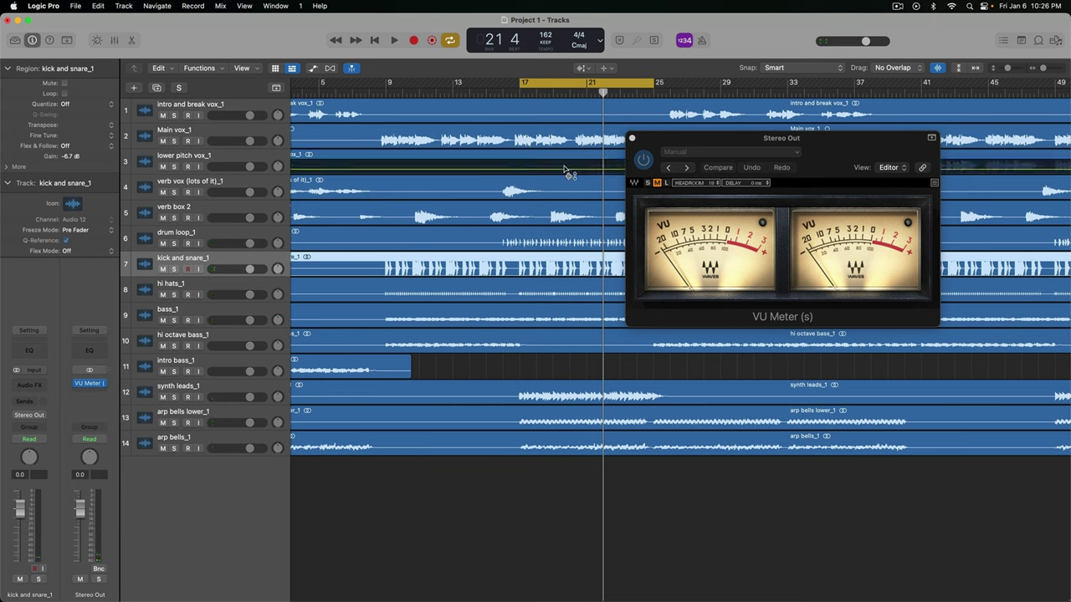
key("space")
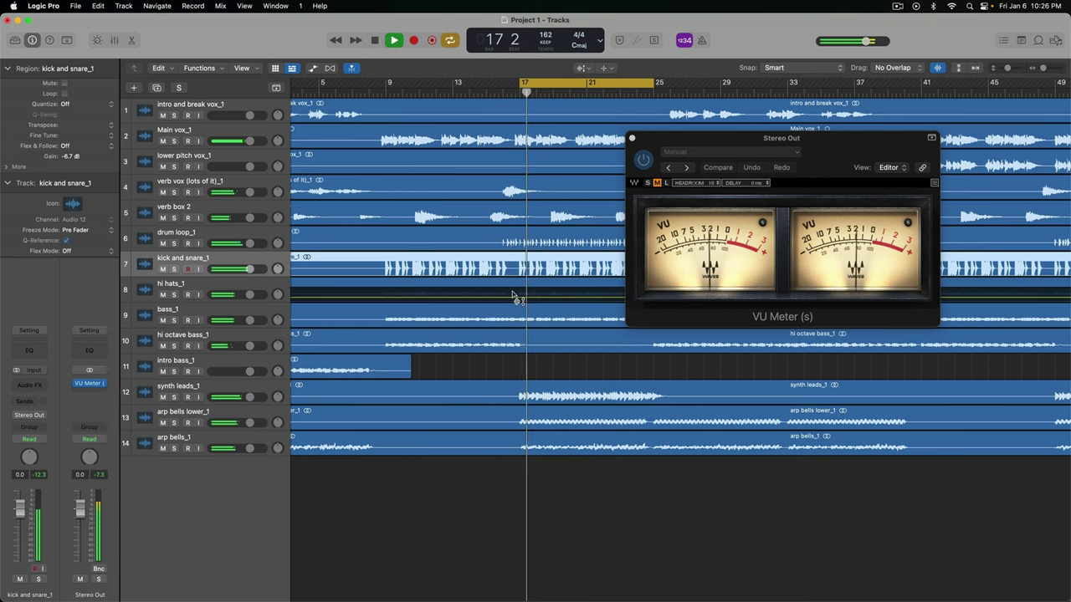
key("space")
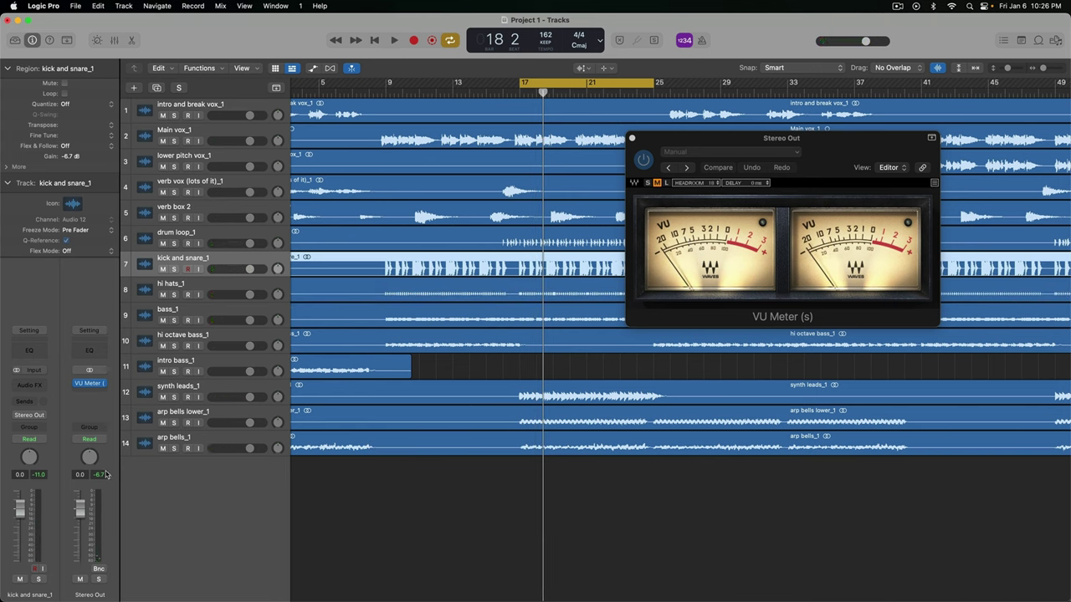
left_click(549, 139)
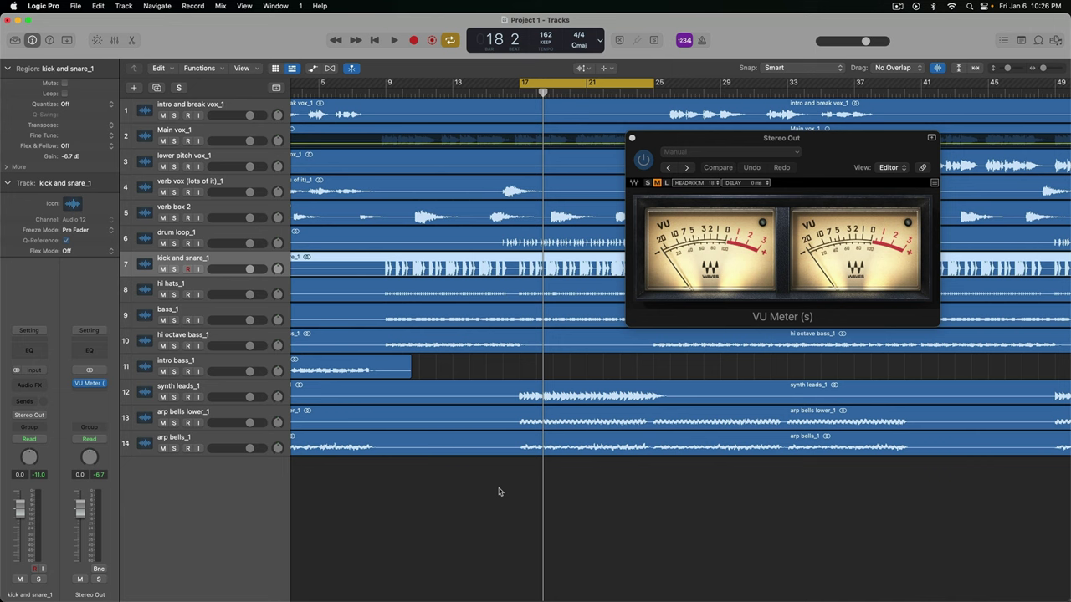
left_click_drag(854, 143, 779, 136)
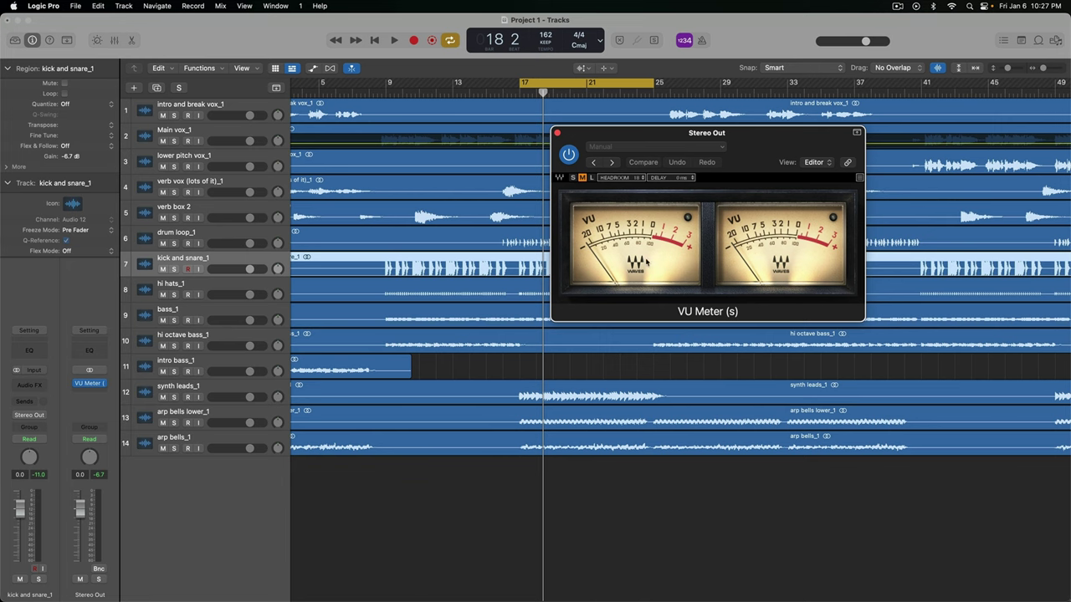
key("space")
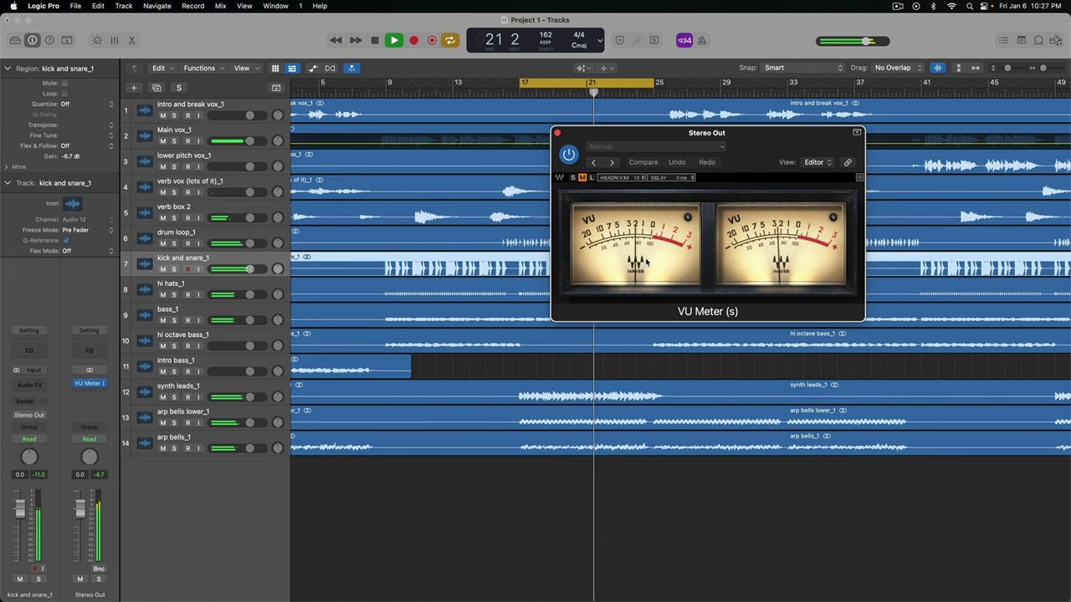
key("space")
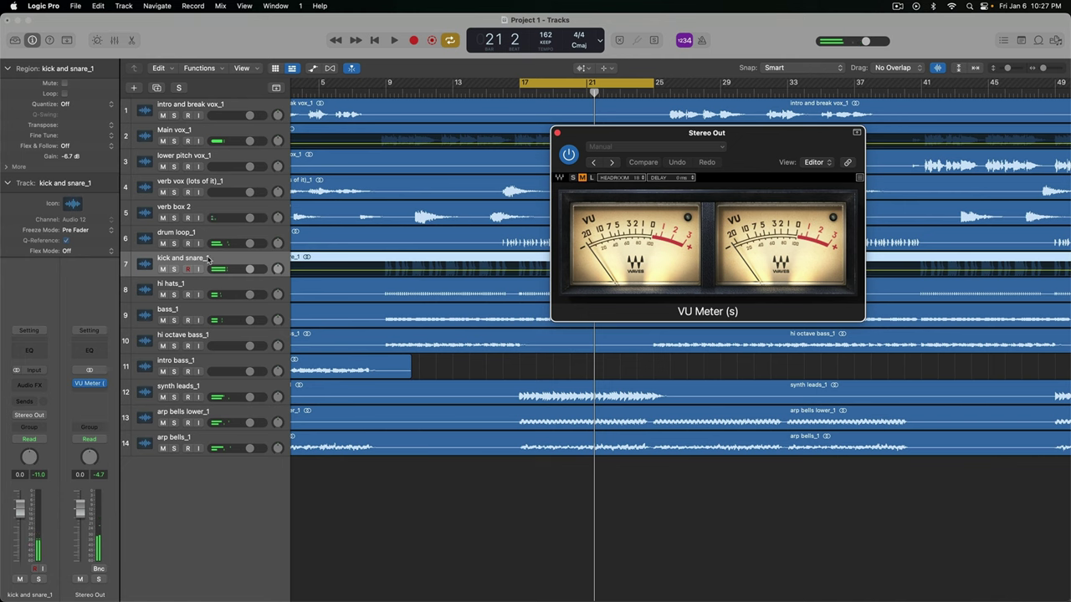
left_click(200, 264)
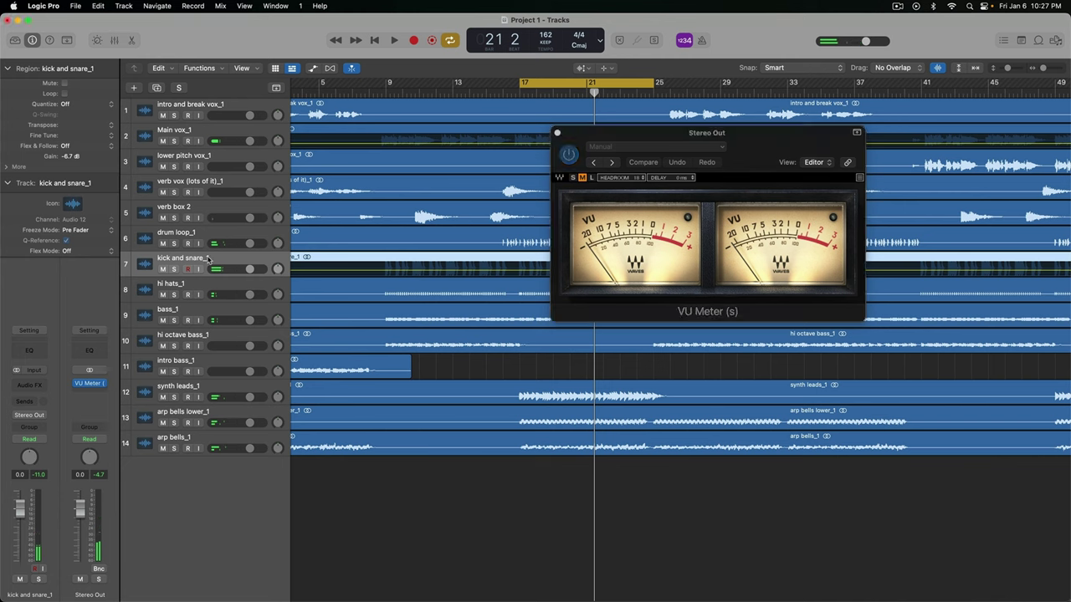
Insert a Dynamics > Compressor on kick and snare_1 and place its window top left.
left_click(26, 385)
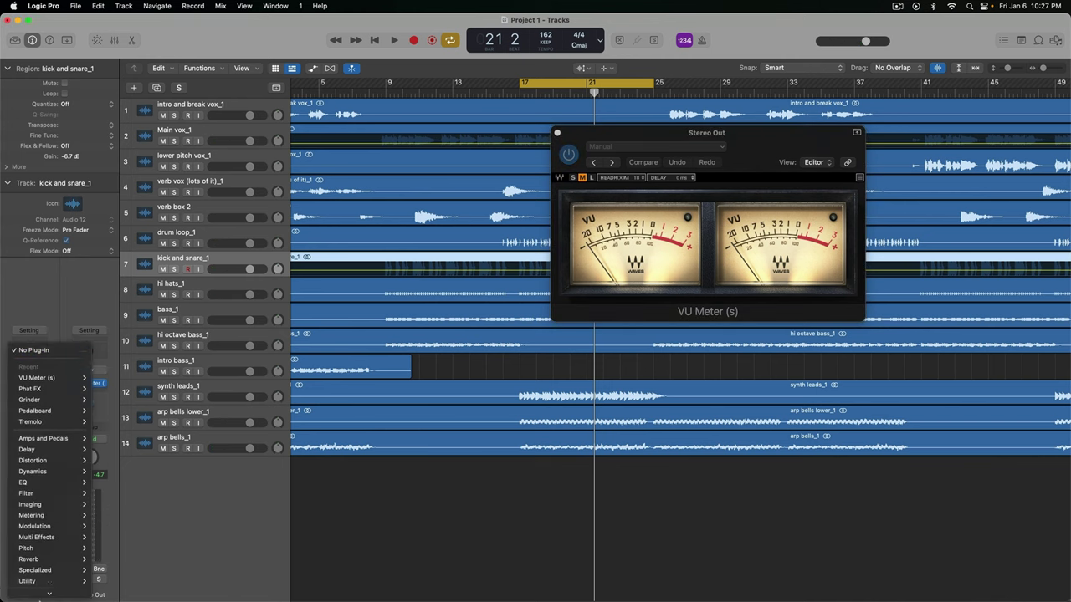
mouse_move(53, 592)
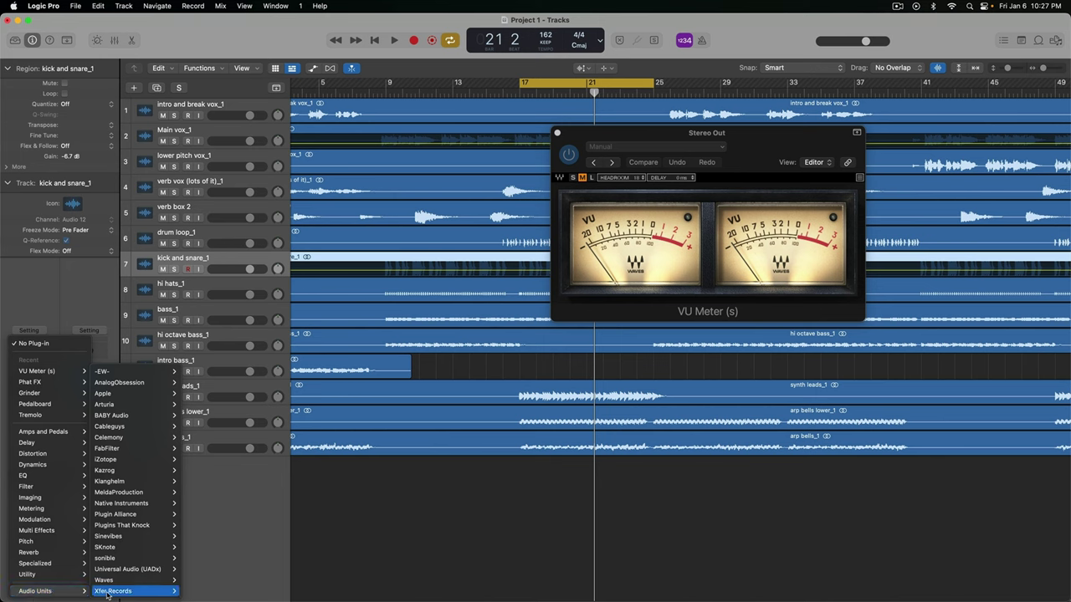
mouse_move(126, 592)
mouse_move(65, 456)
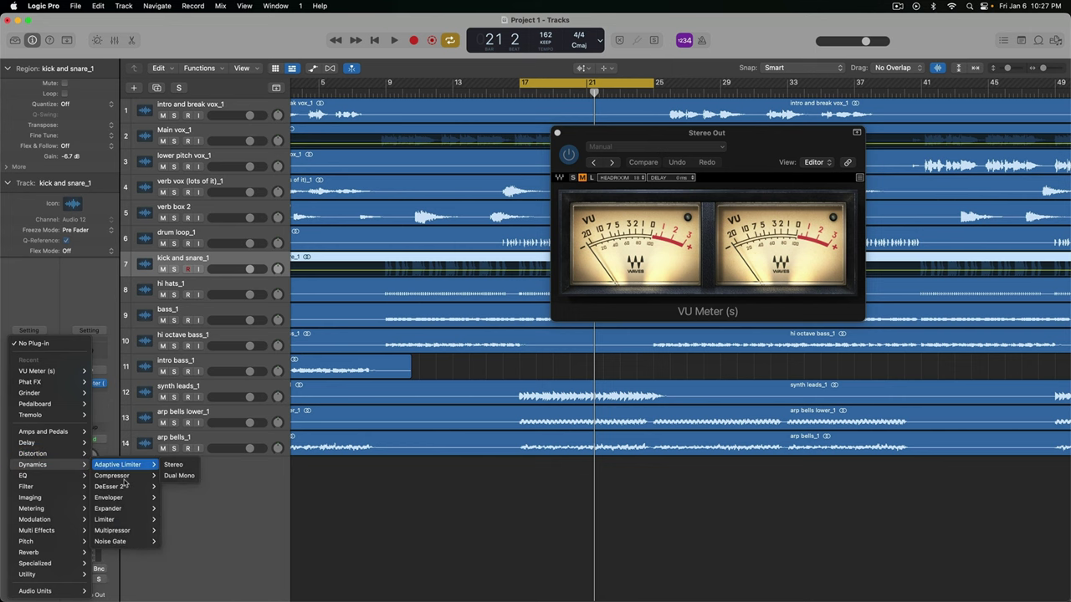
left_click(173, 476)
left_click_drag(727, 148, 475, 67)
key("space")
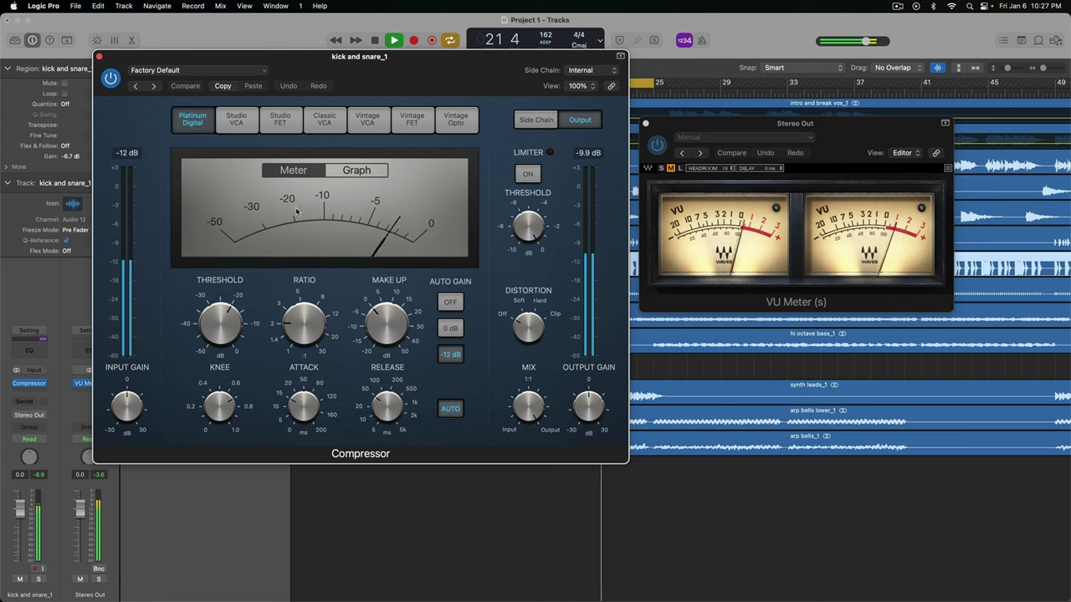
Switch the kick and snare_1 Compressor from Platinum Digital to the Vintage VCA model.
key("space")
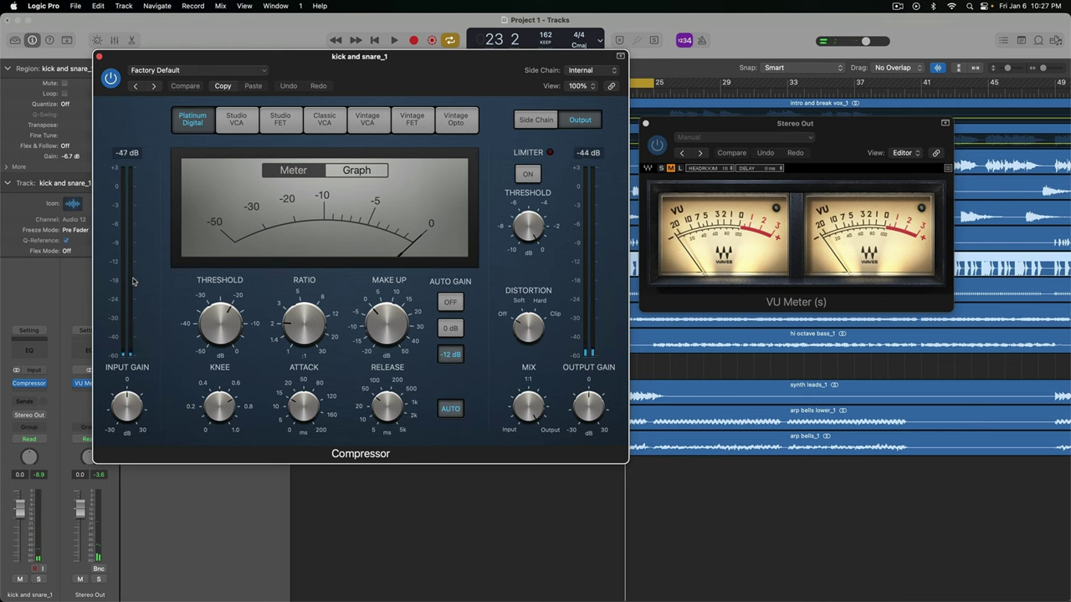
key("space")
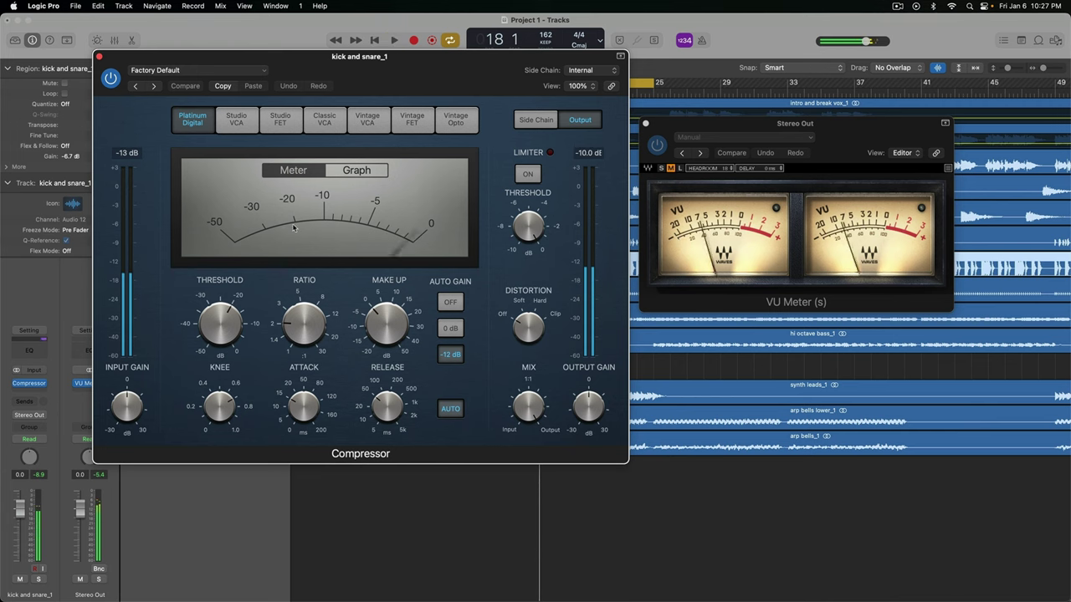
left_click(368, 123)
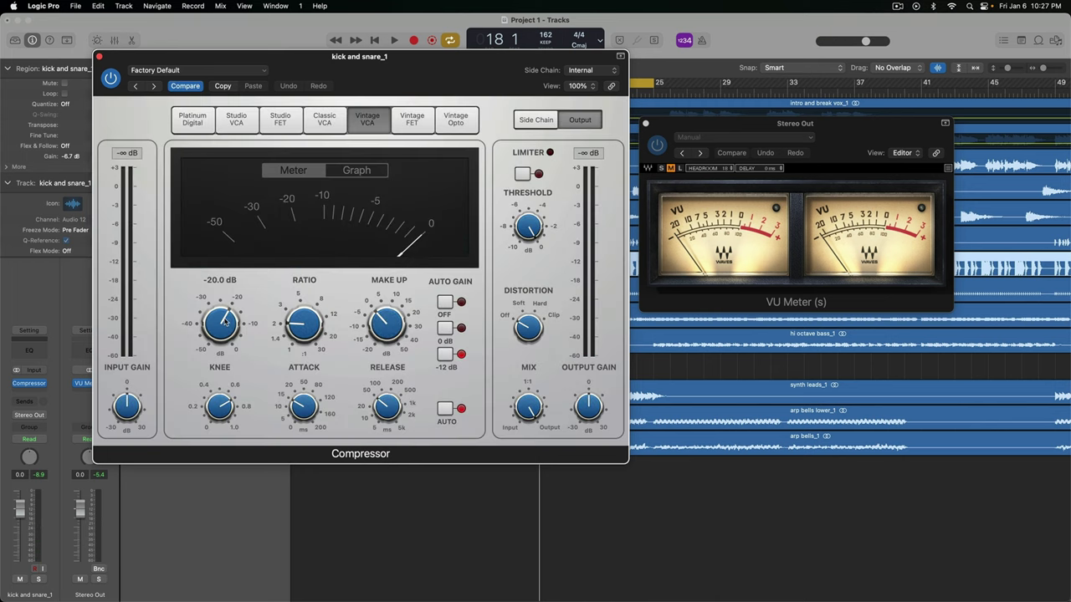
key("space")
Lower the kick and snare_1 Compressor threshold to -26.5 dB.
left_click_drag(224, 320, 222, 331)
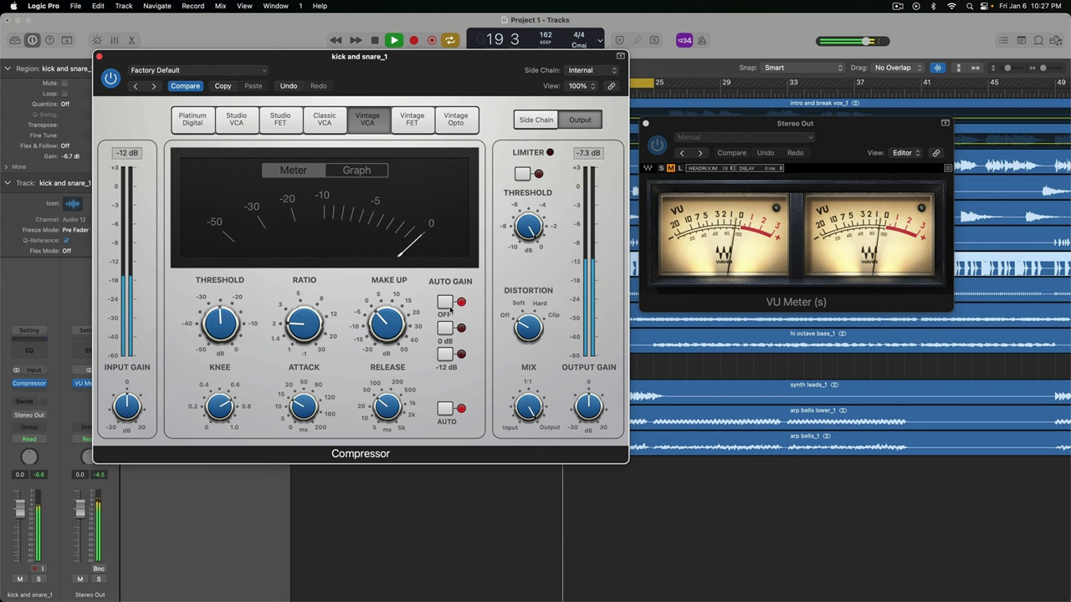
mouse_move(300, 322)
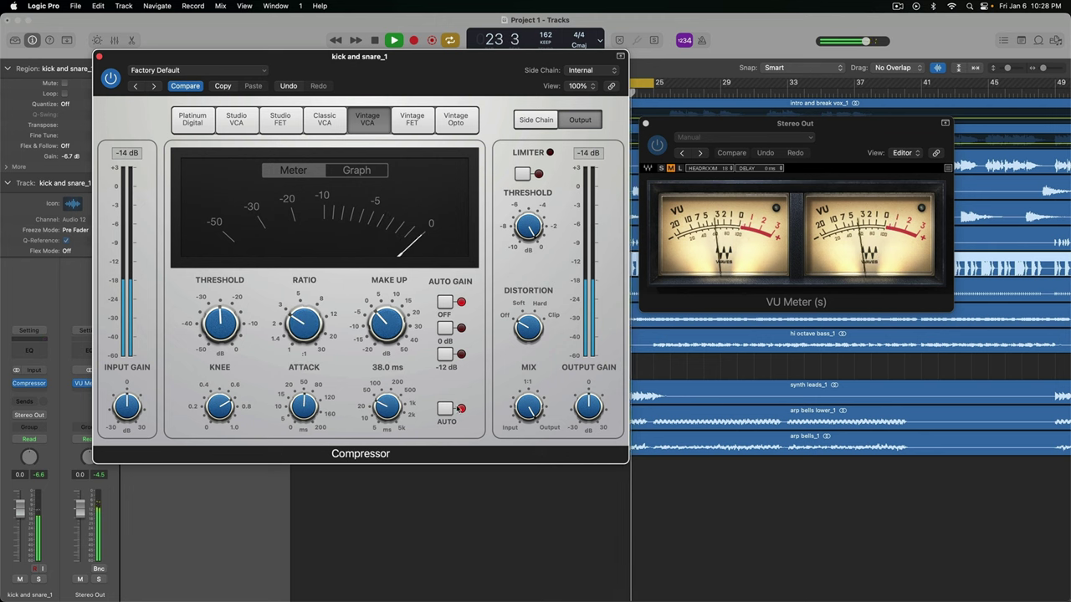
mouse_move(387, 326)
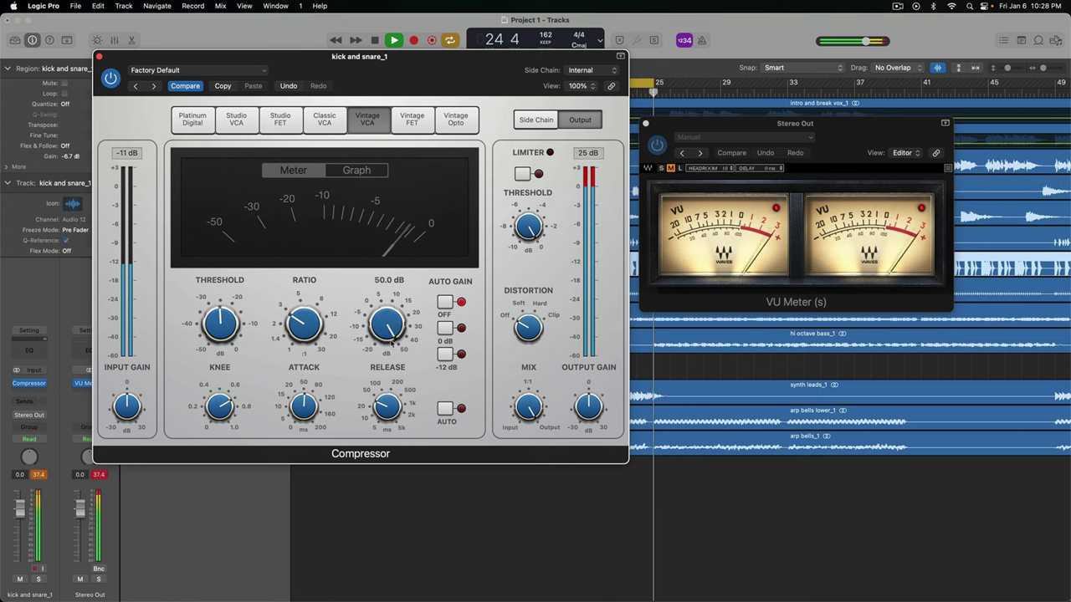
key("space")
key("space")
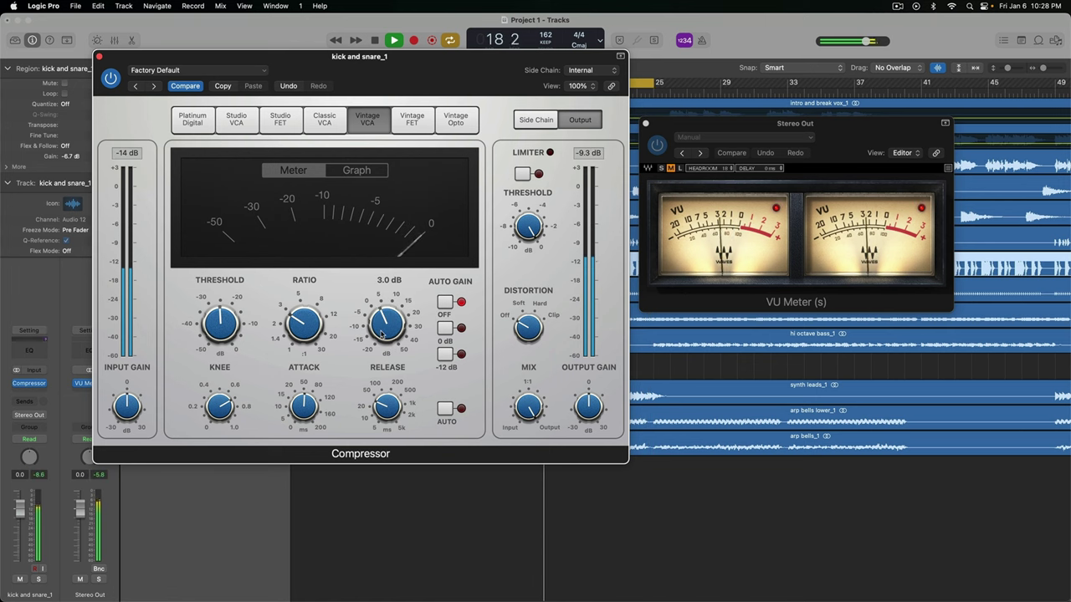
Reduce the Compressor make-up gain from 3.0 dB to 1.5 dB and replay from bar 17.
left_click_drag(380, 331, 380, 337)
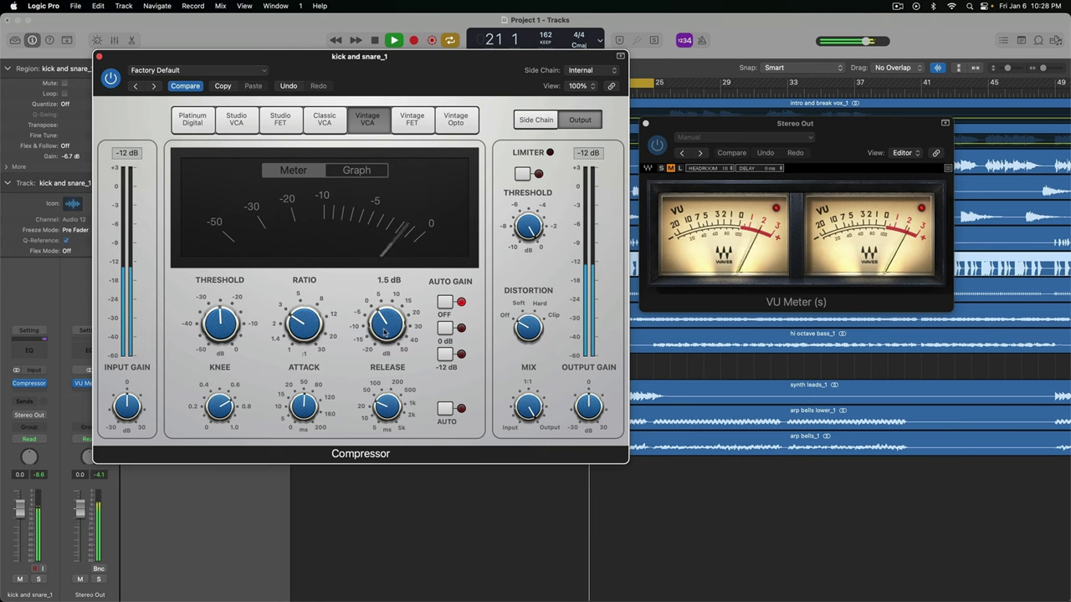
key("space")
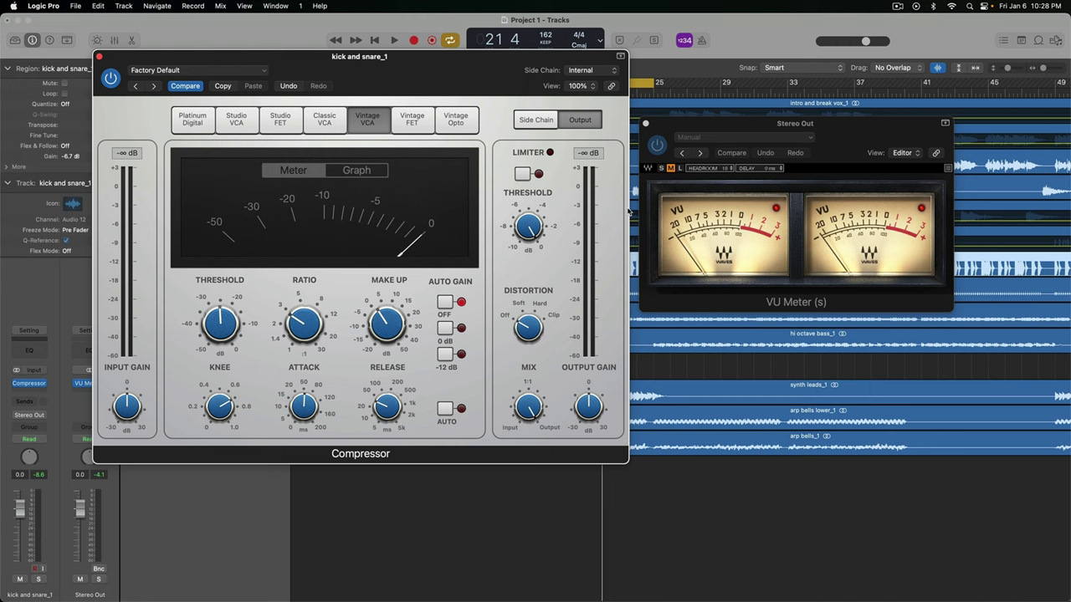
key("space")
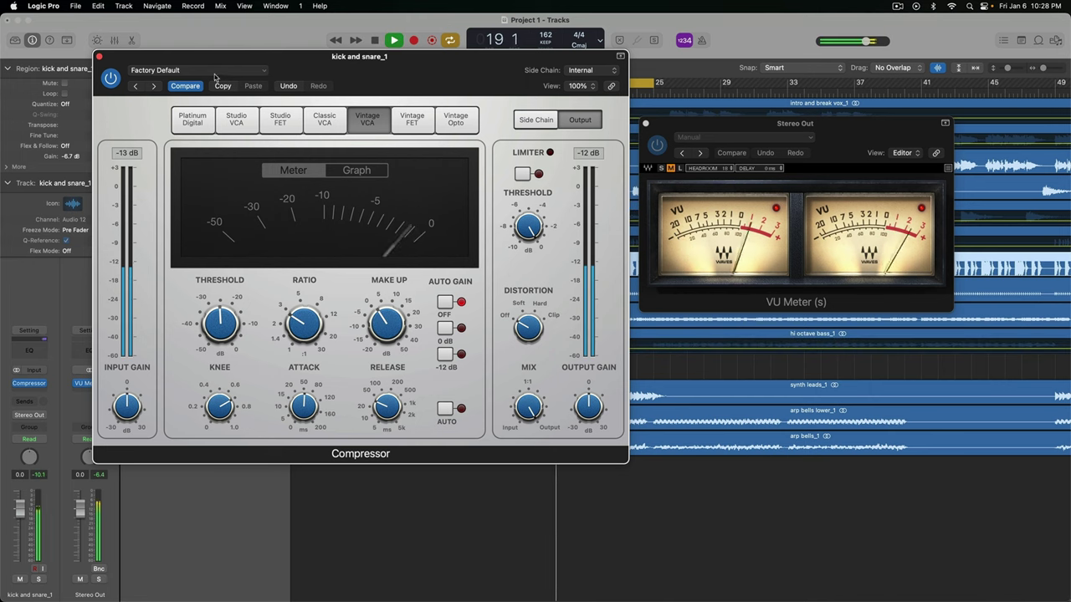
A/B the kick and snare Compressor by bypassing and re-enabling it during playback from bar 17.
left_click(111, 79)
key("space")
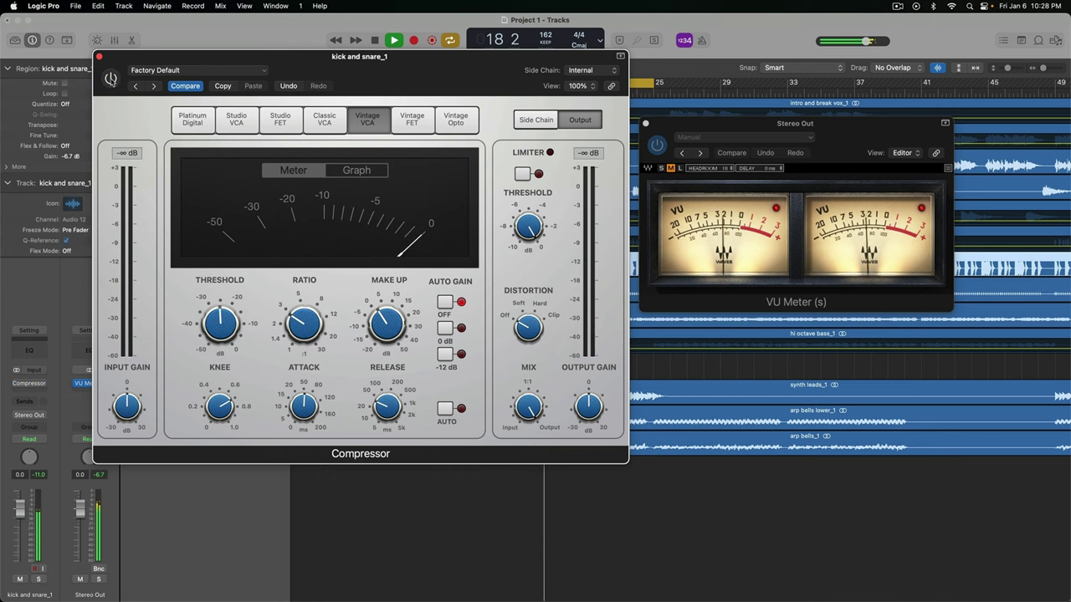
key("space")
left_click(111, 79)
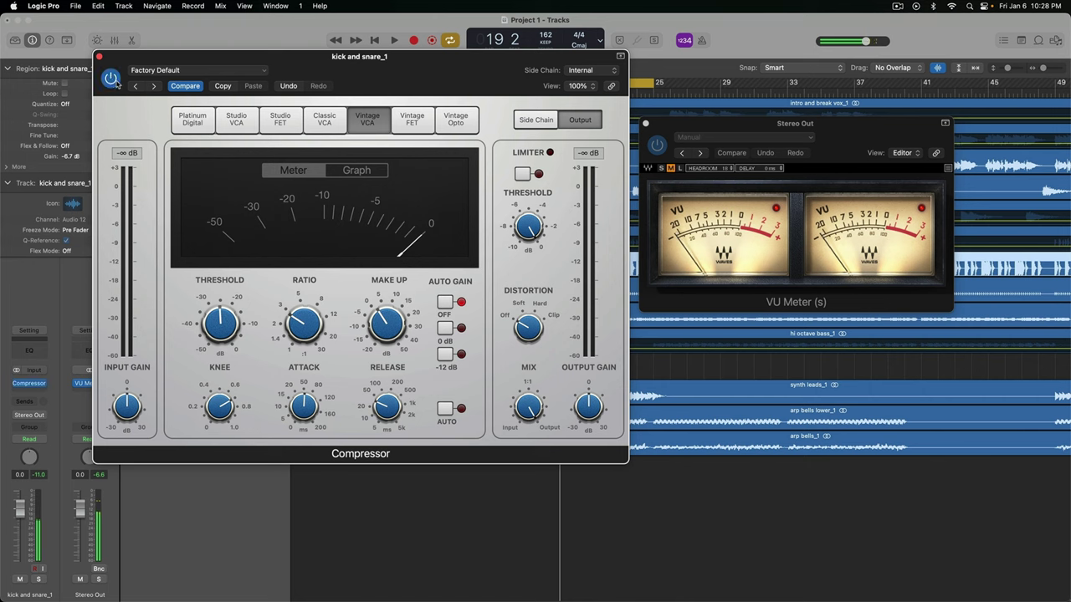
key("space")
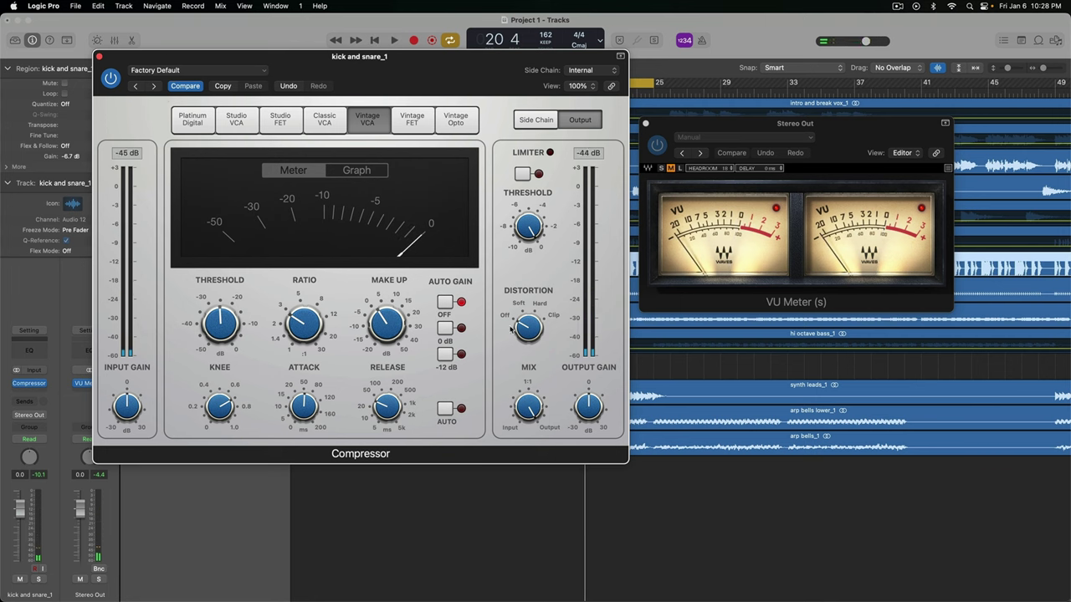
Lower the Compressor's output gain to -3.5 dB and bring the Stereo Out VU meter forward.
key("space")
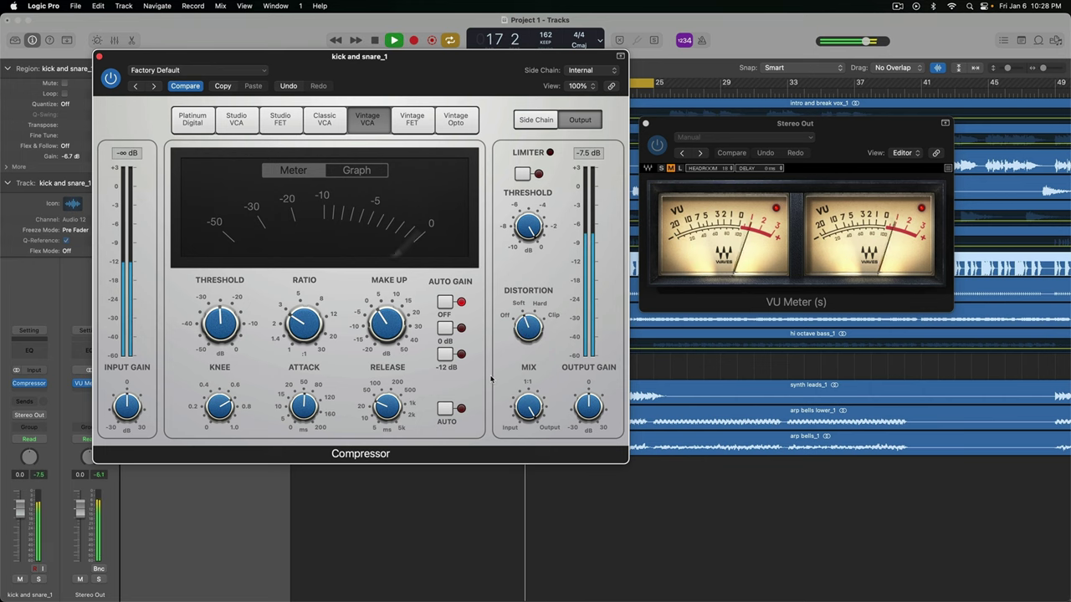
left_click_drag(588, 406, 583, 409)
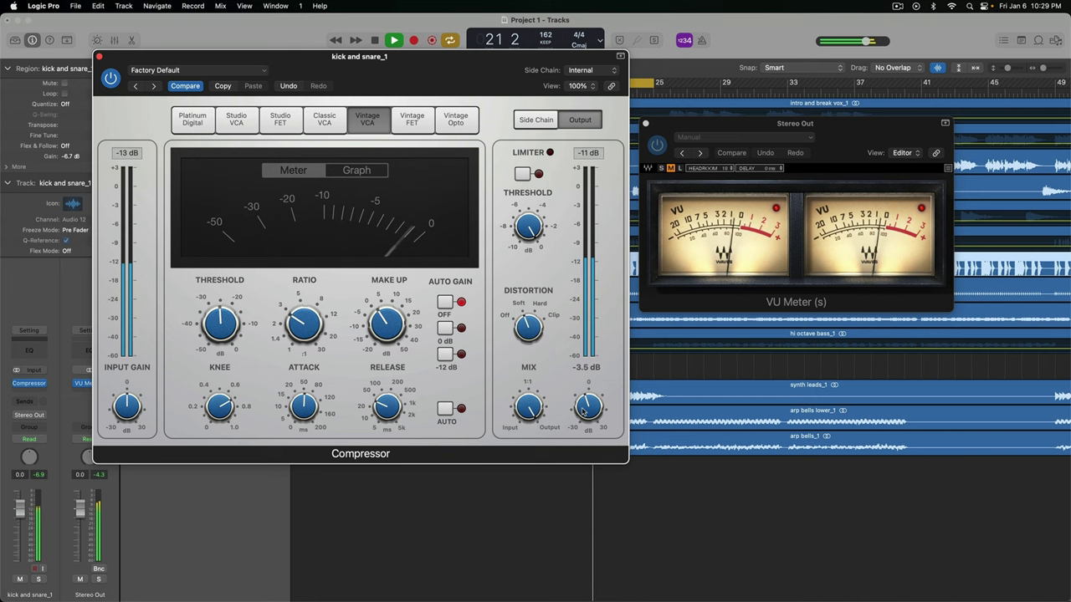
left_click(779, 209)
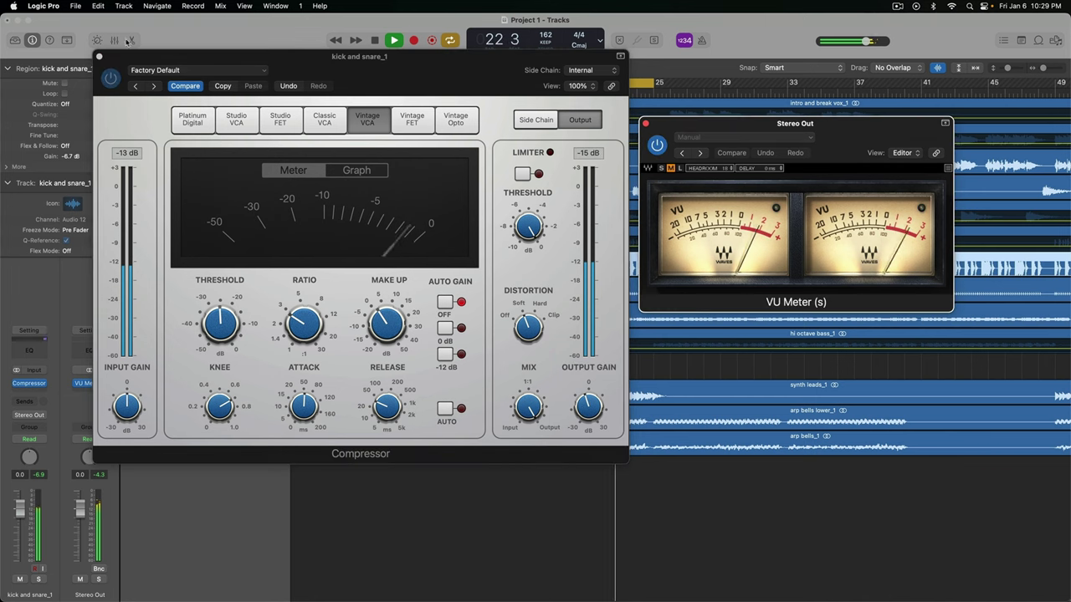
Close the Compressor window and play a pass to check levels on the Stereo Out VU meter.
left_click(98, 56)
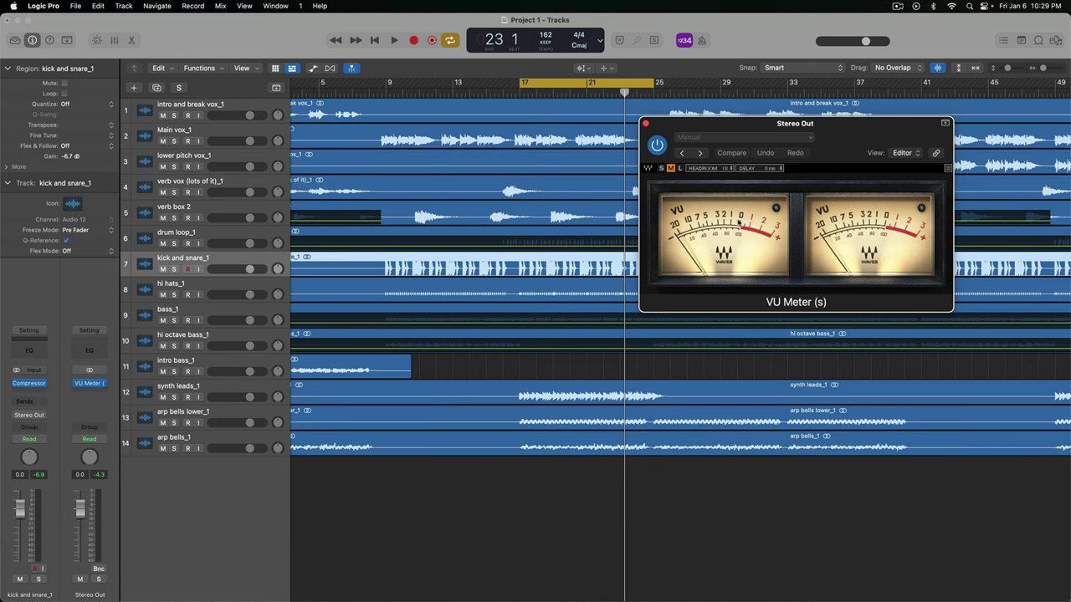
key("space")
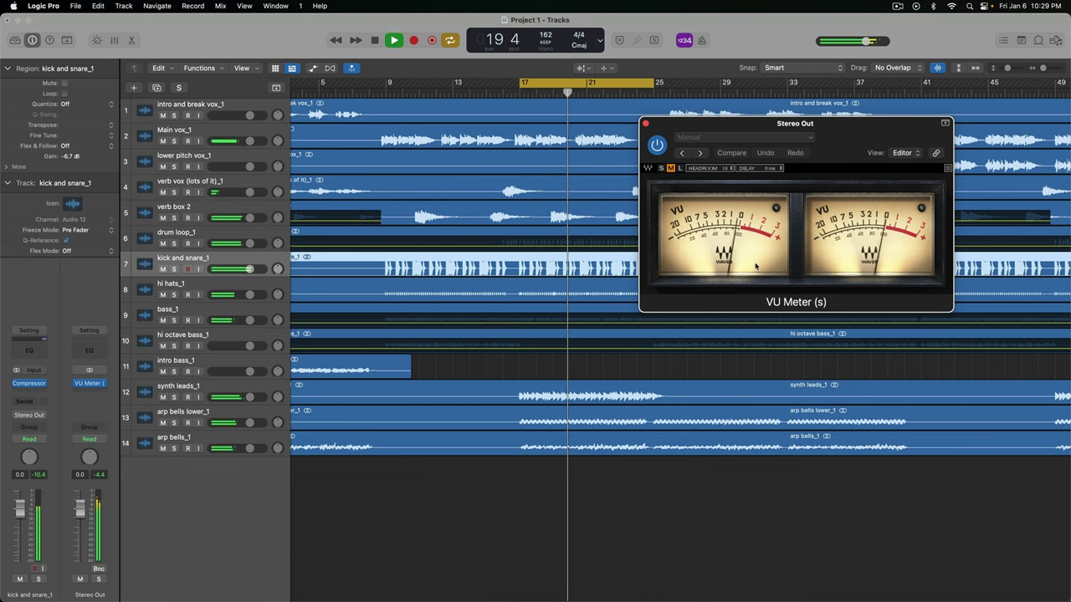
key("space")
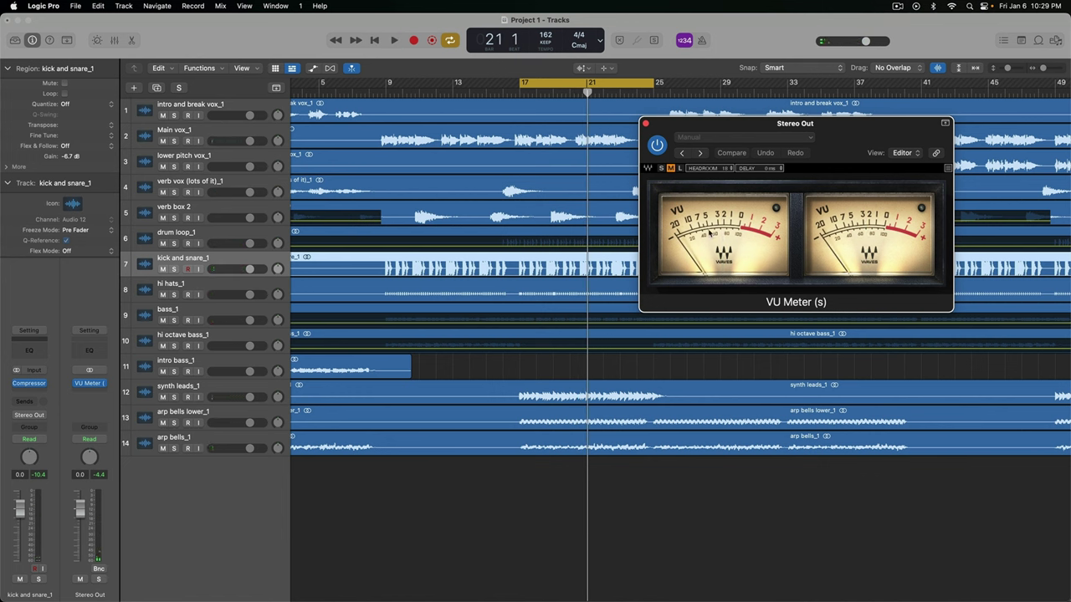
left_click(37, 392)
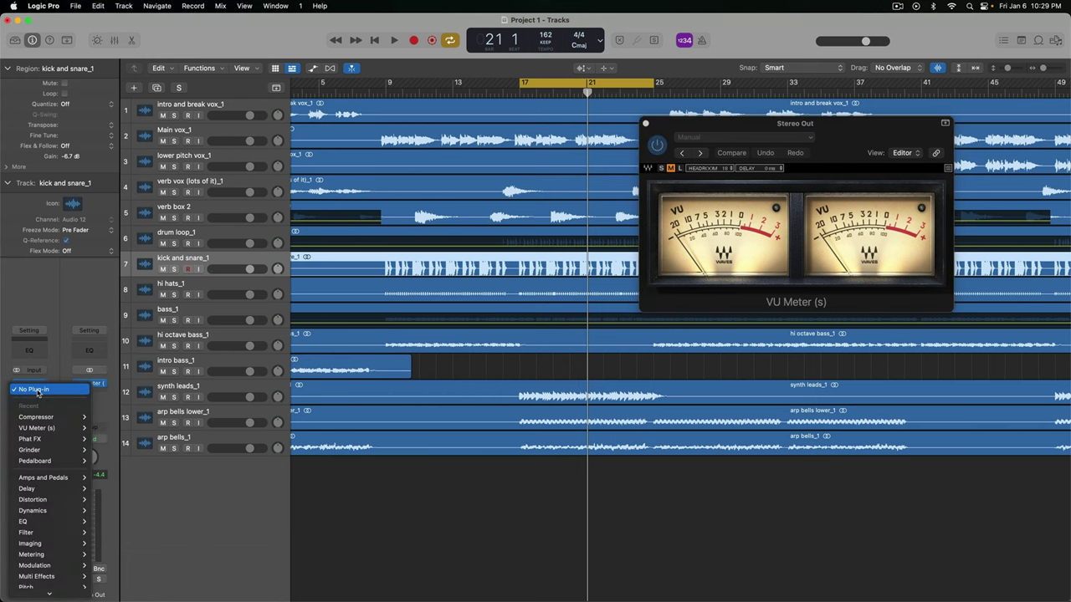
Add a stereo Vintage Console EQ from the Vintage EQ Collection in the slot below Compressor.
mouse_move(62, 466)
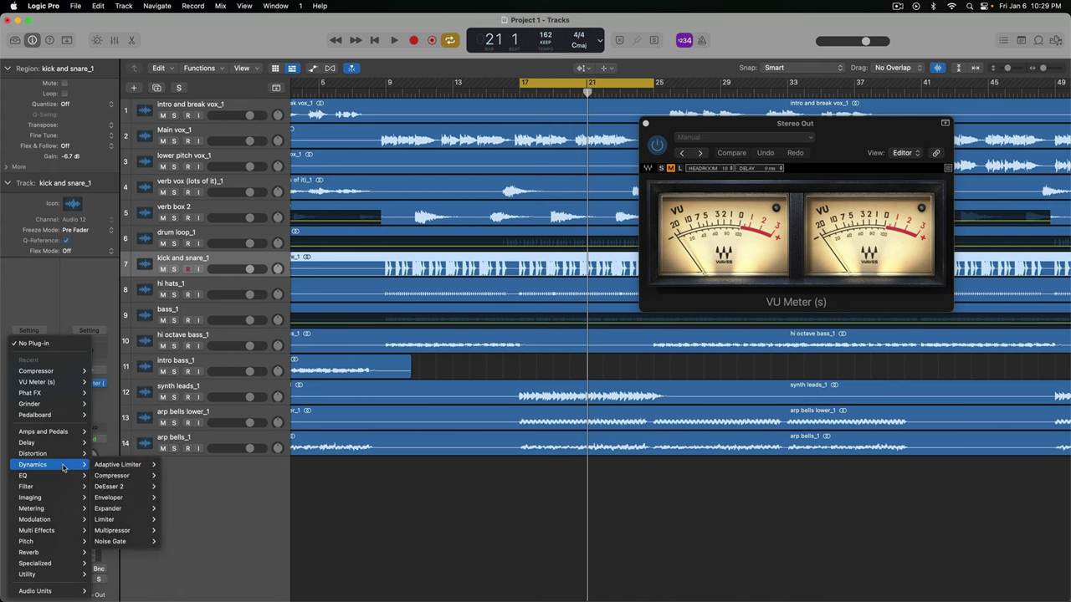
mouse_move(99, 470)
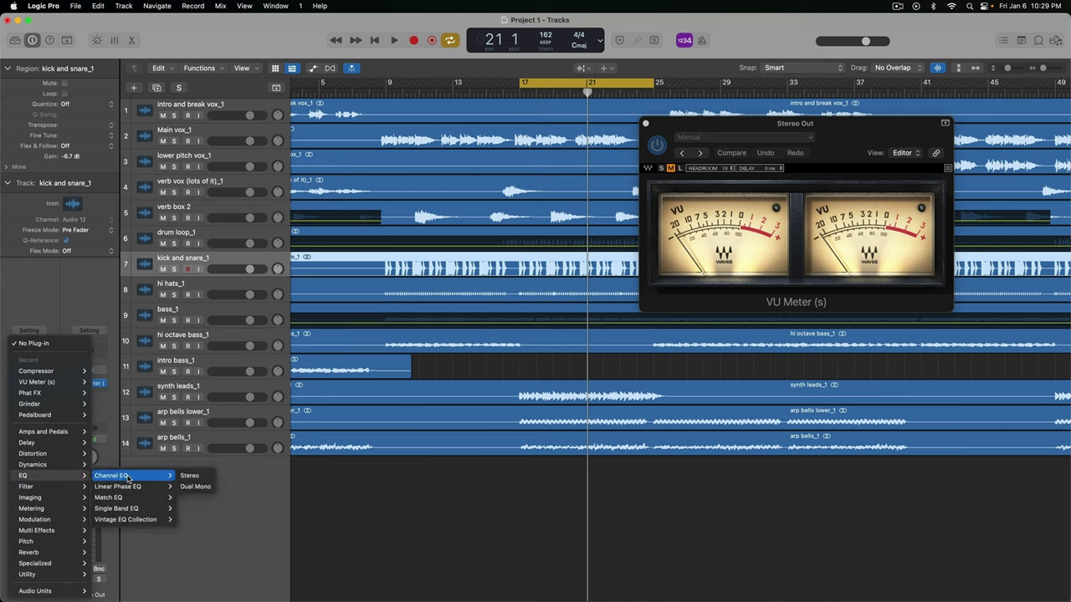
mouse_move(142, 520)
mouse_move(232, 517)
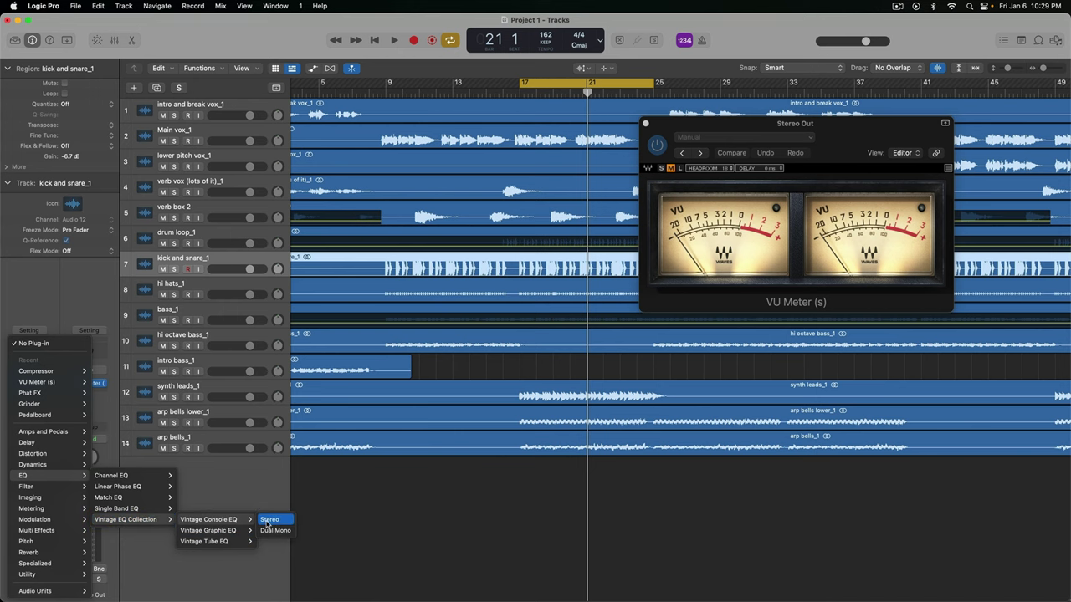
left_click(269, 520)
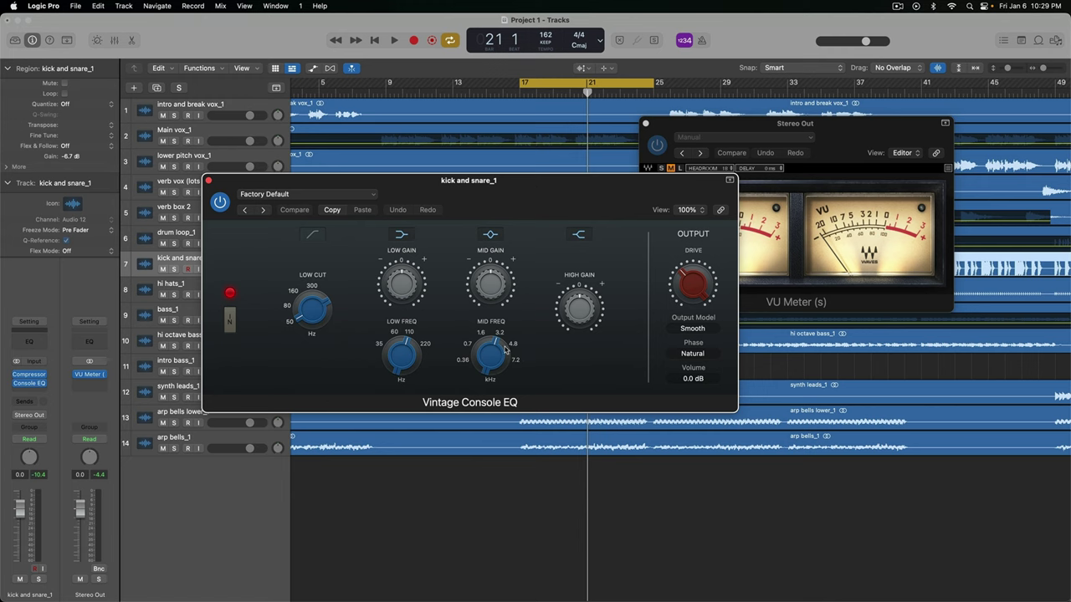
Set the Console EQ mid frequency to about 4.2 kHz while playing from bar 17.
key("space")
left_click_drag(502, 181, 386, 195)
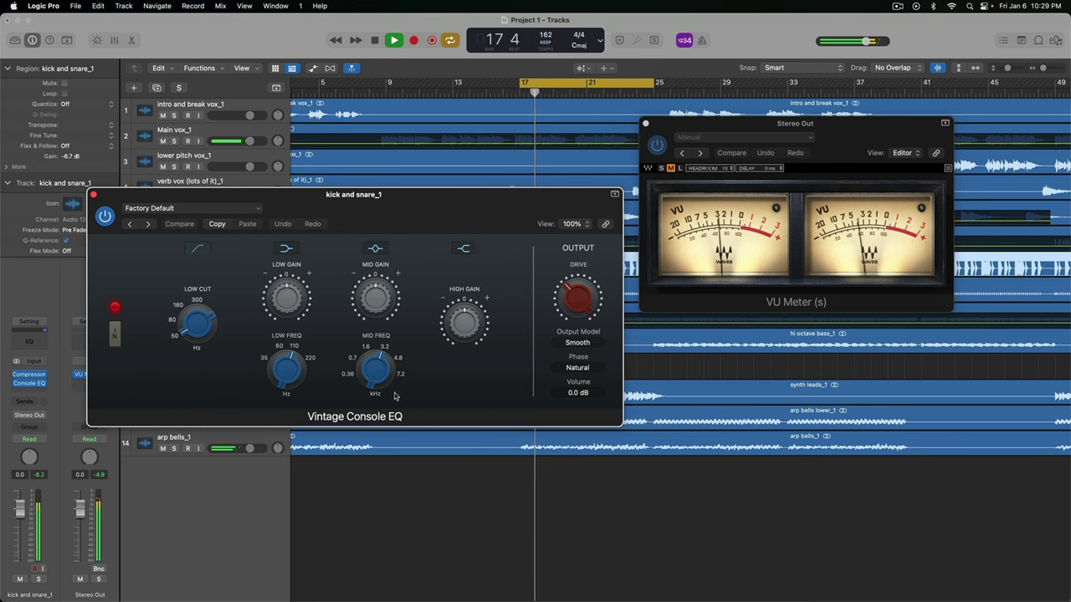
left_click_drag(374, 371, 379, 355)
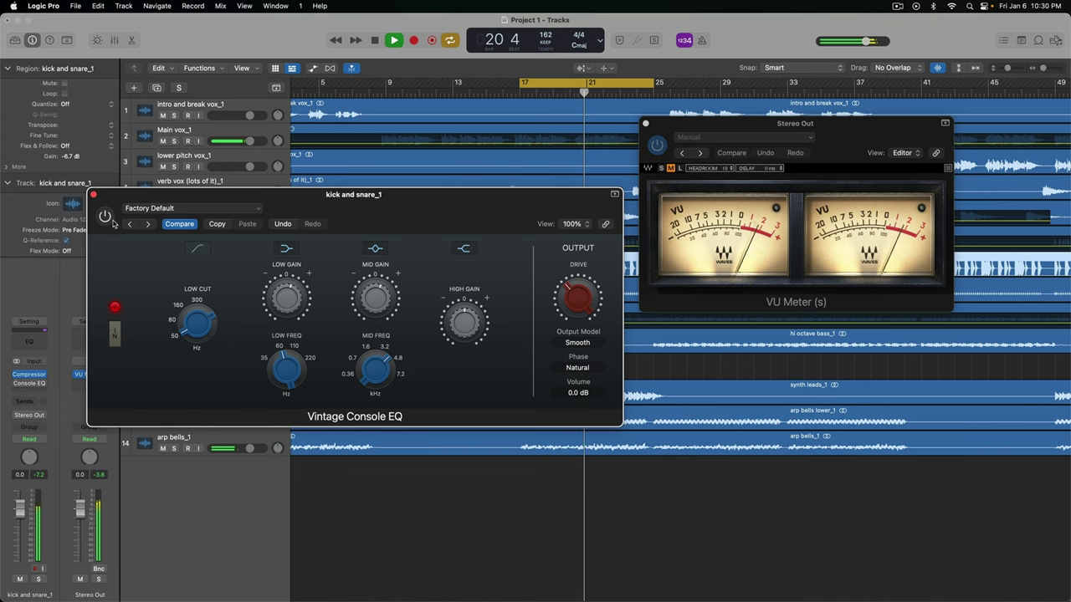
left_click(107, 218)
key("space")
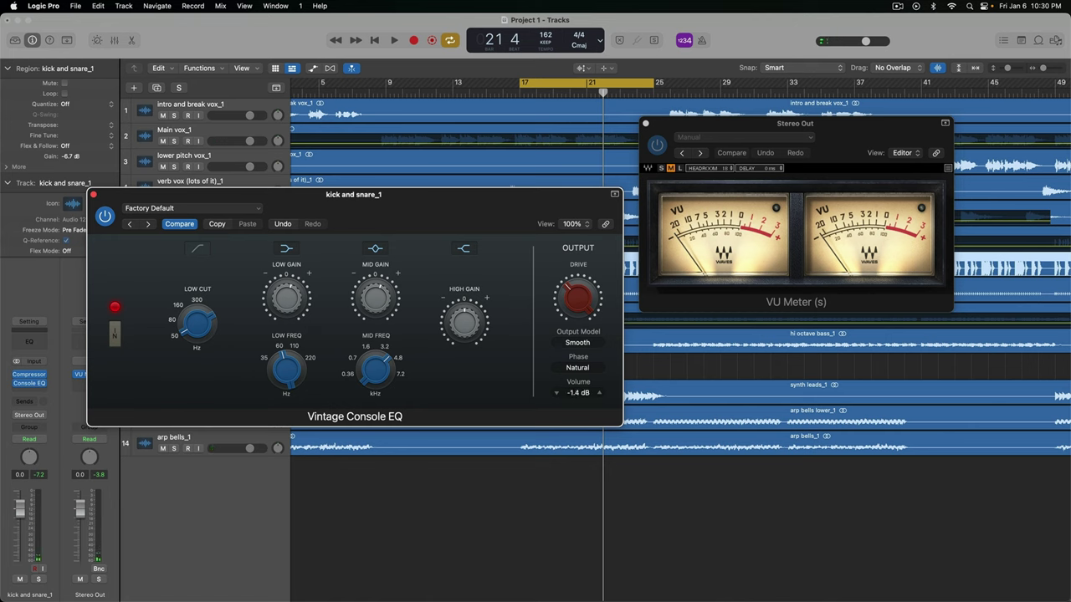
Boost the EQ high gain to 1.6 dB and lower its output volume to -2.5 dB, A/B comparing.
key("space")
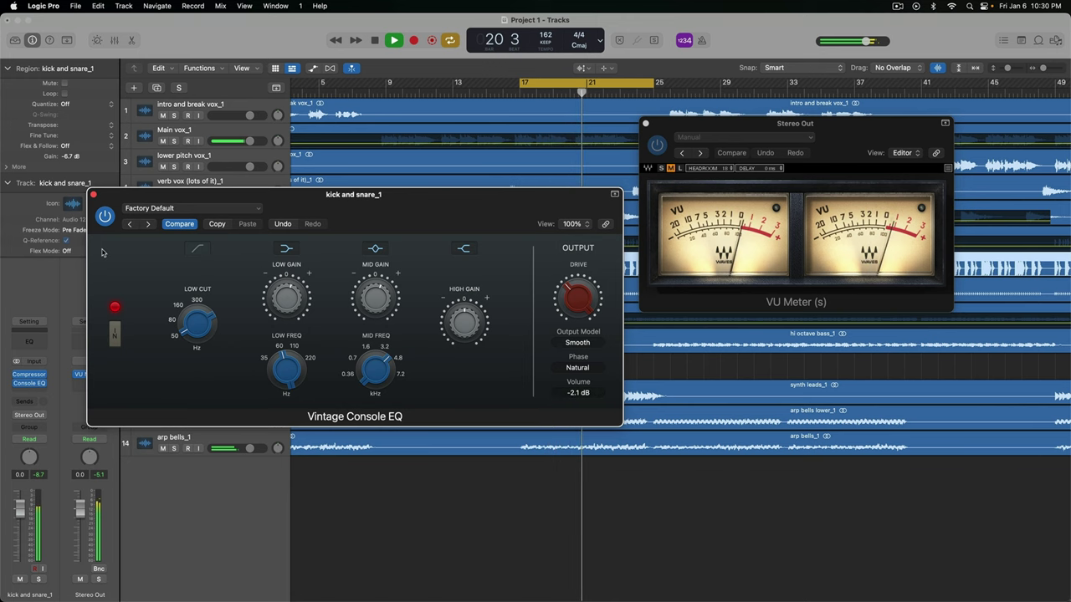
left_click(106, 217)
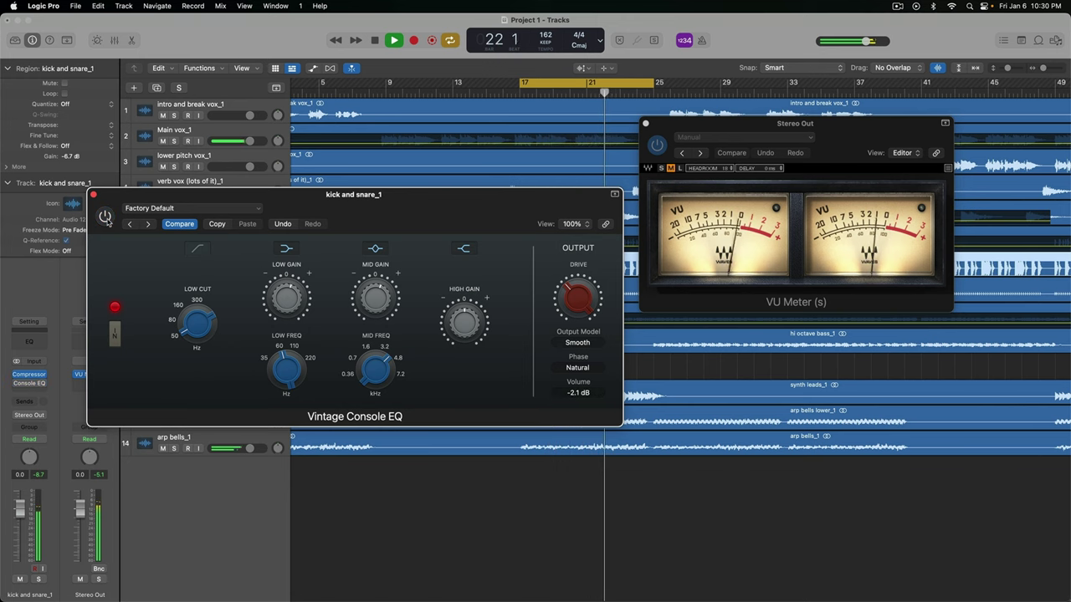
left_click(105, 218)
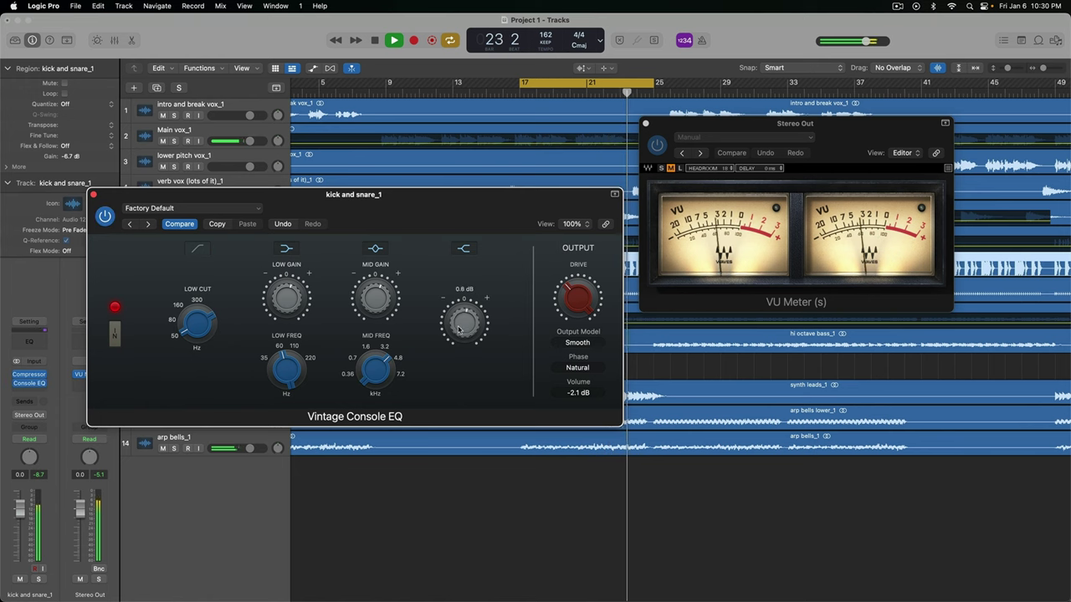
left_click_drag(459, 329, 459, 326)
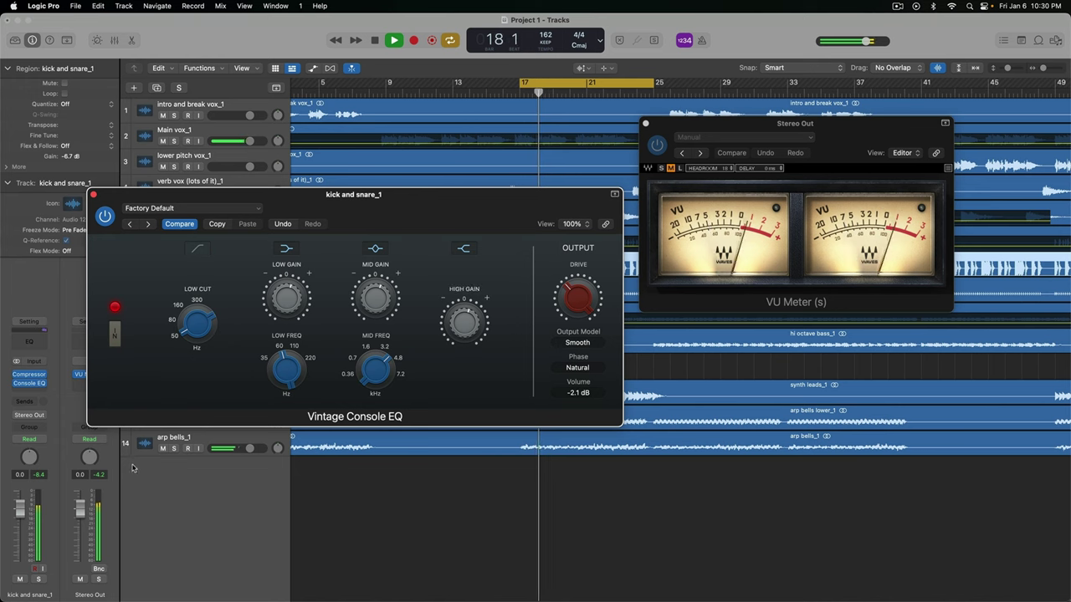
left_click(105, 218)
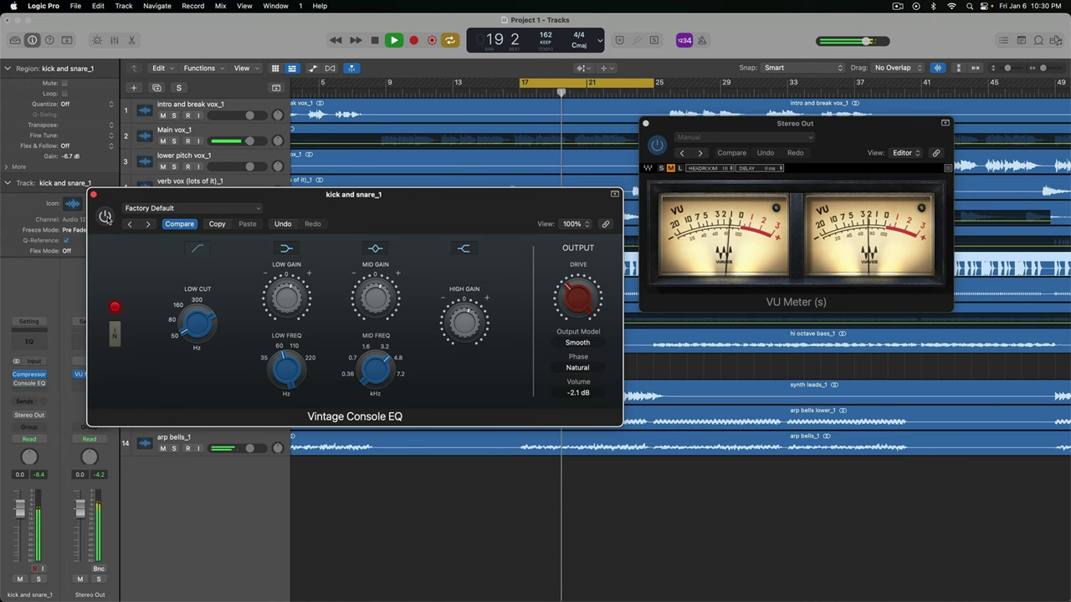
left_click(106, 217)
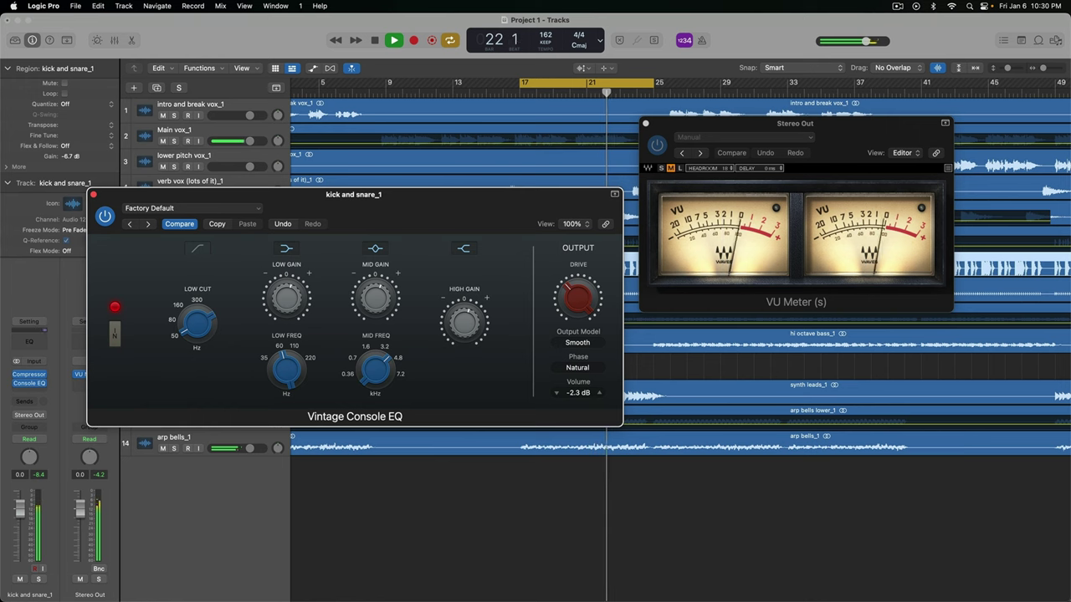
left_click_drag(578, 393, 578, 401)
key("space")
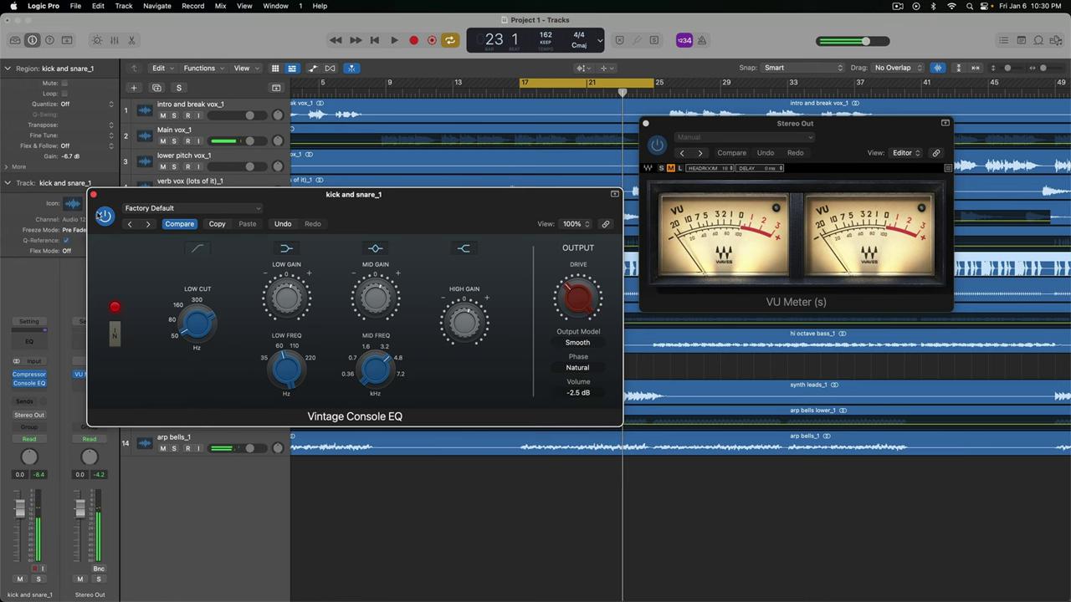
Close the Console EQ window and insert FabFilter Saturn 2 in stereo after it.
left_click(94, 195)
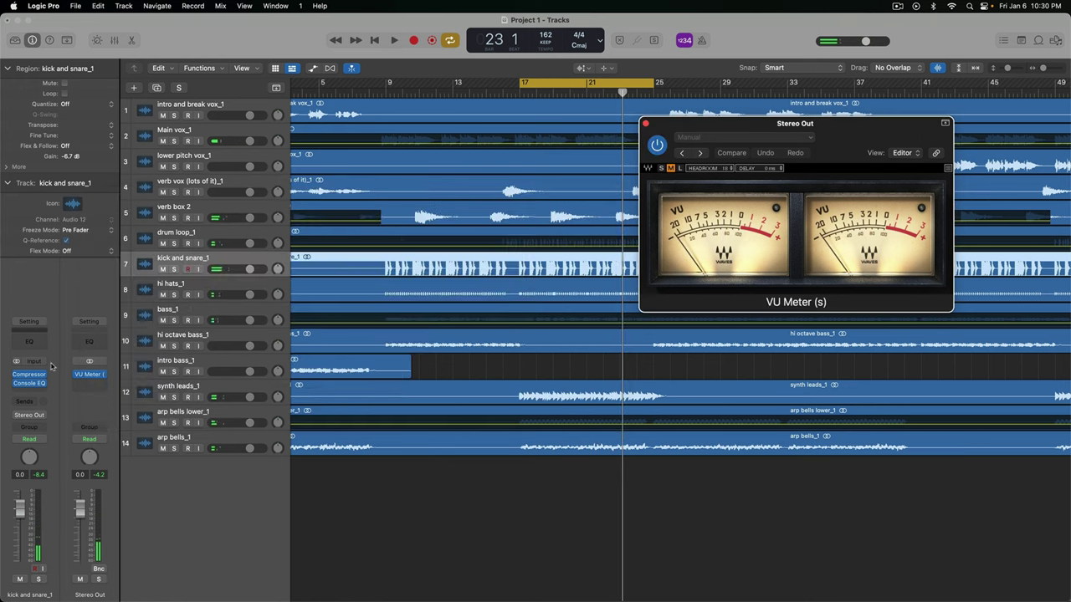
left_click(33, 394)
mouse_move(89, 593)
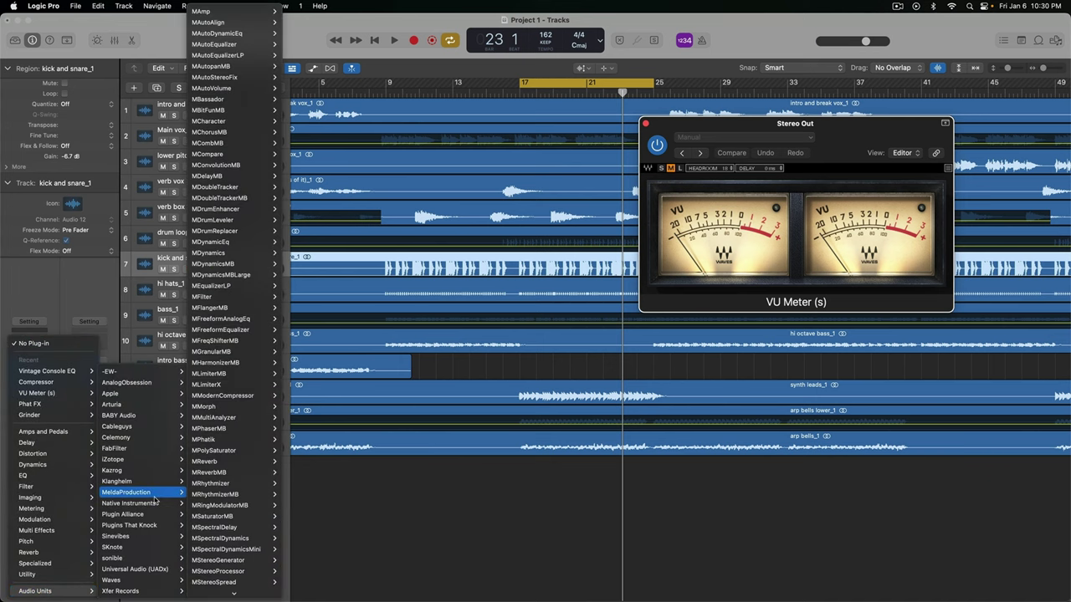
mouse_move(140, 449)
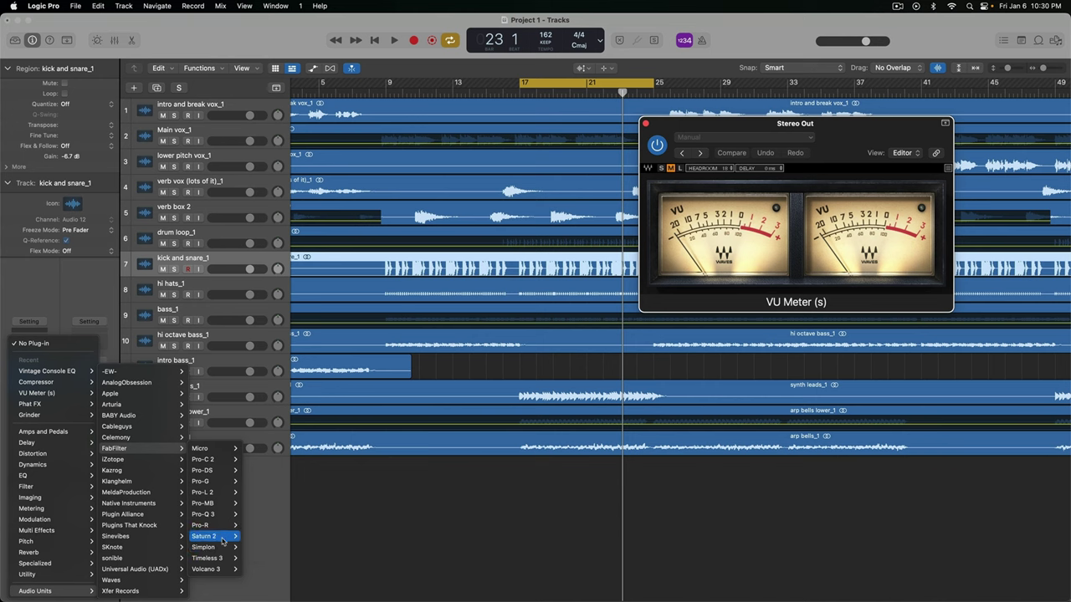
mouse_move(234, 537)
left_click(255, 537)
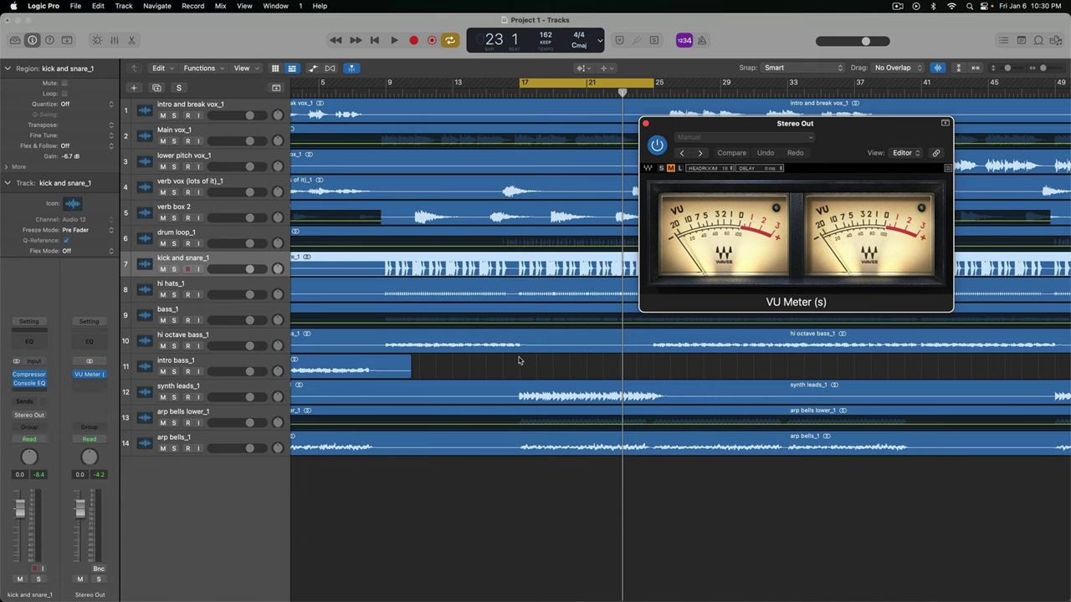
left_click_drag(772, 162, 701, 86)
left_click(506, 394)
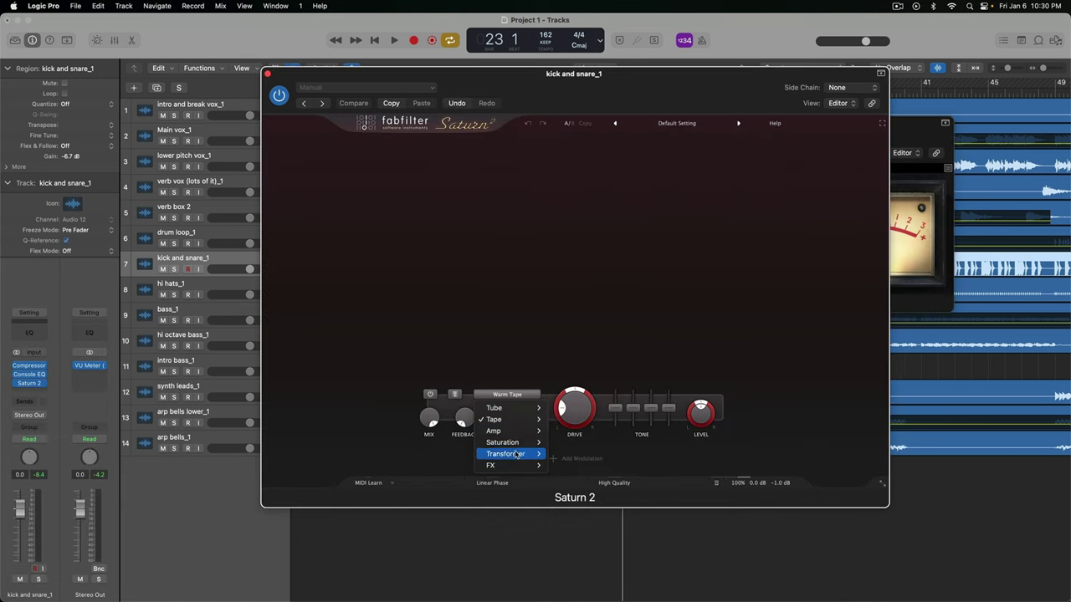
Choose the Gentle Saturation style in Saturn 2 and start playback.
mouse_move(510, 442)
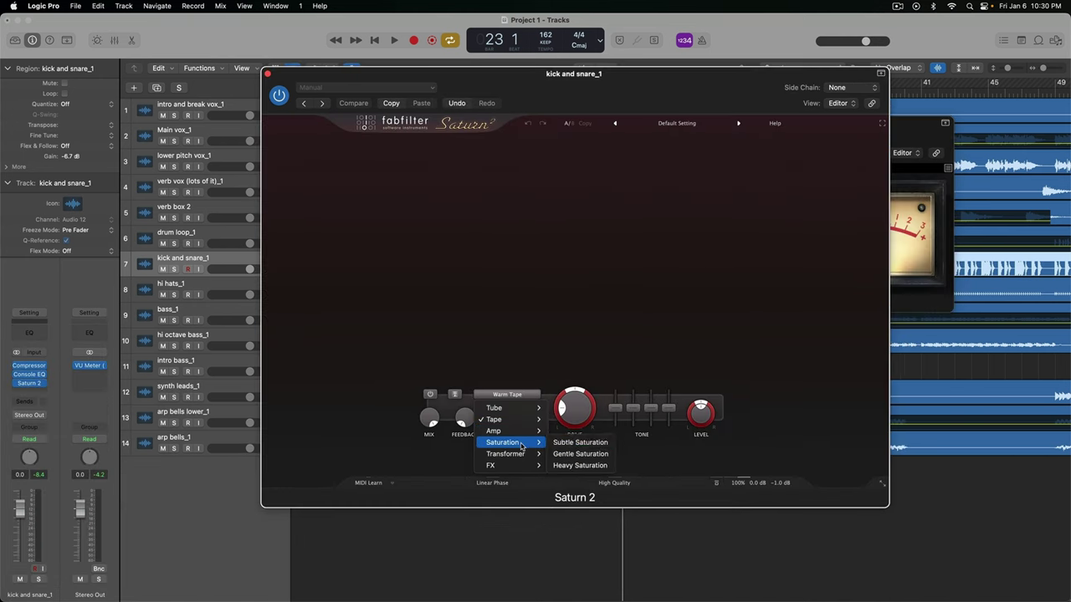
left_click(600, 453)
left_click_drag(673, 75, 657, 38)
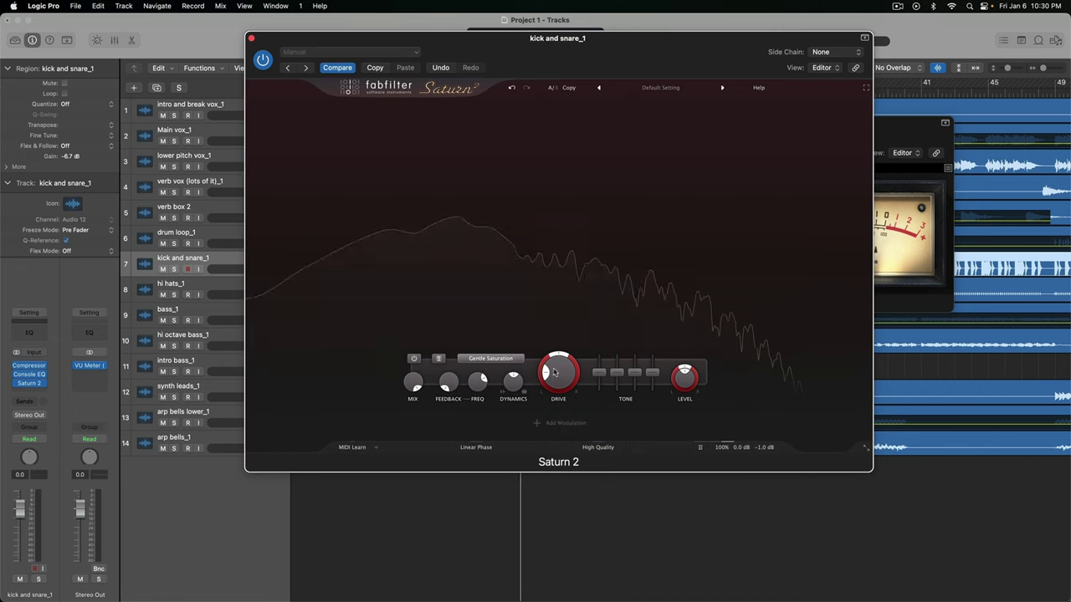
key("space")
Raise Saturn 2 drive to about 24% and treble by 1.76 dB, and lower level to -0.66 dB.
left_click_drag(552, 372, 562, 353)
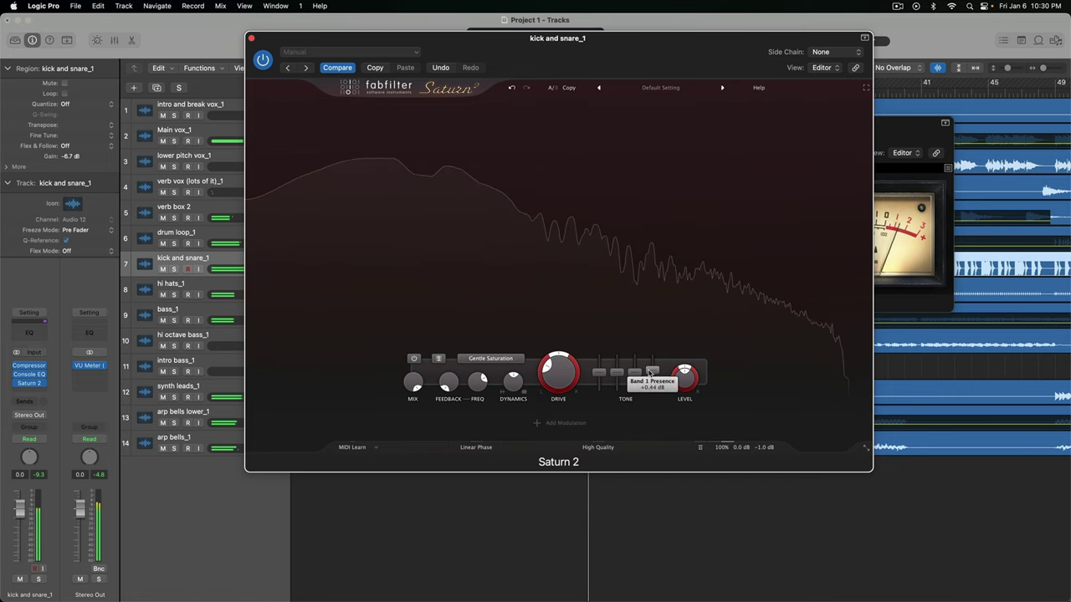
left_click_drag(651, 373, 651, 368)
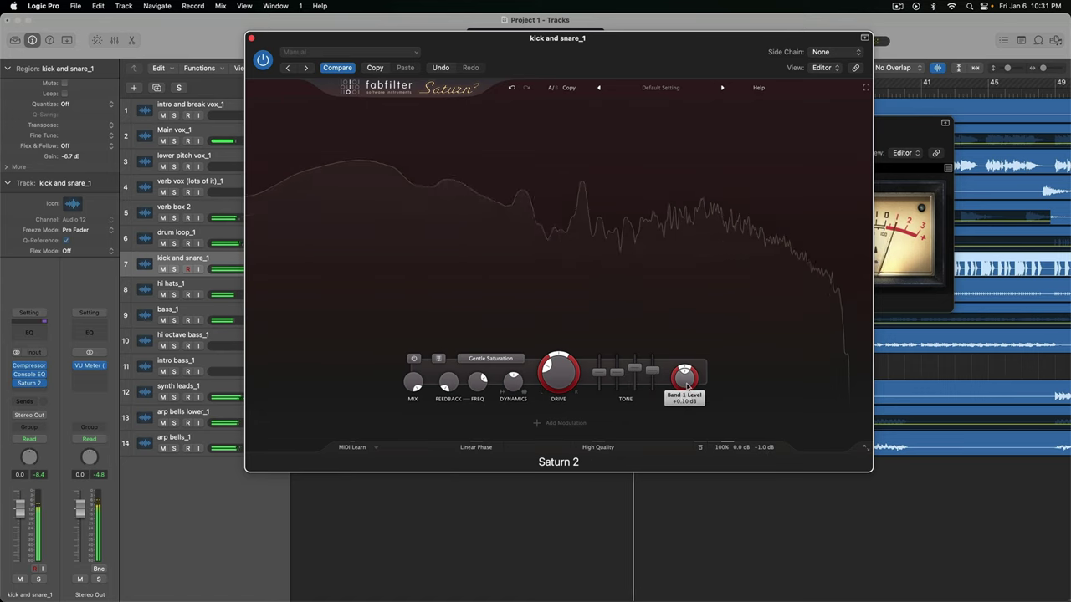
left_click_drag(686, 383, 684, 407)
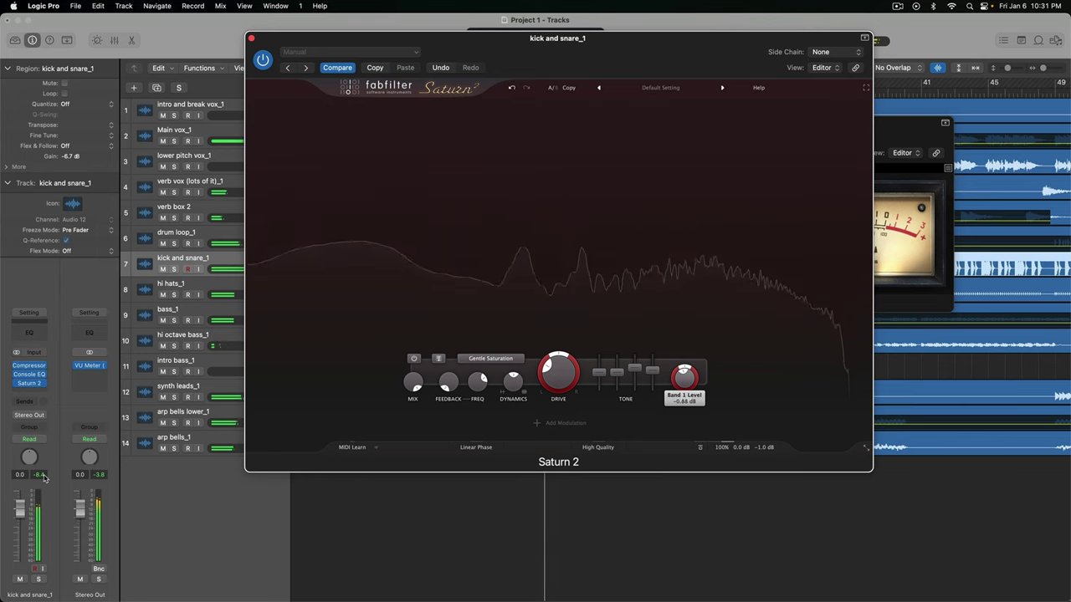
left_click(263, 61)
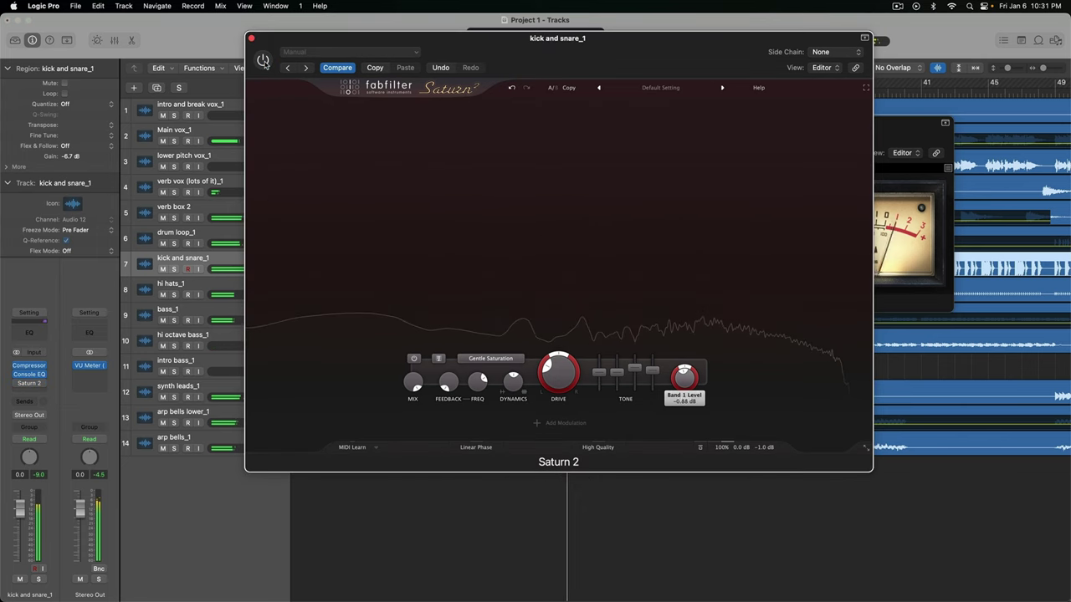
left_click(263, 61)
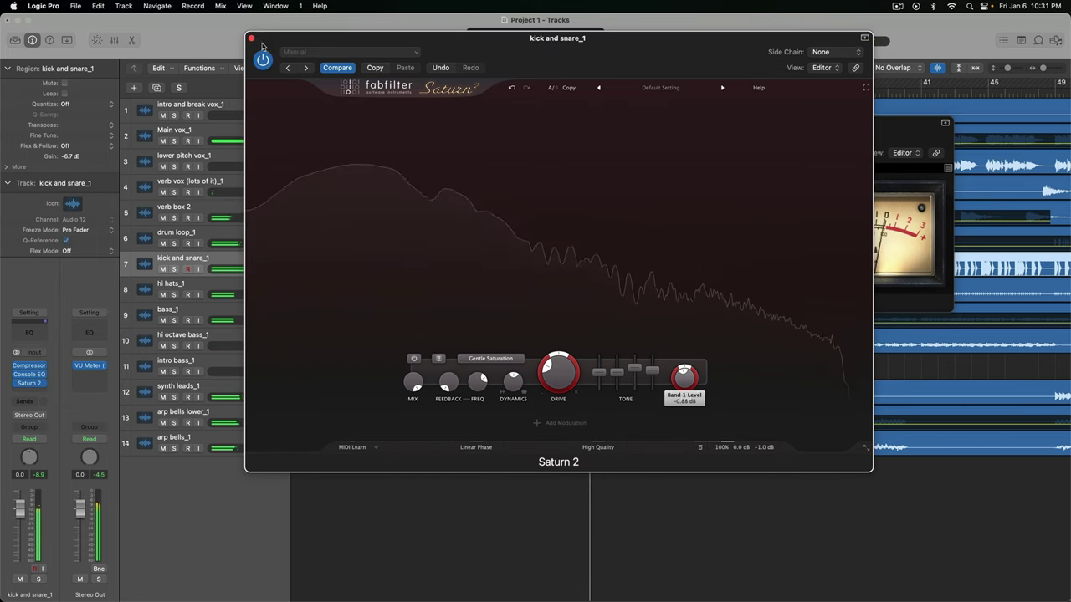
left_click(251, 39)
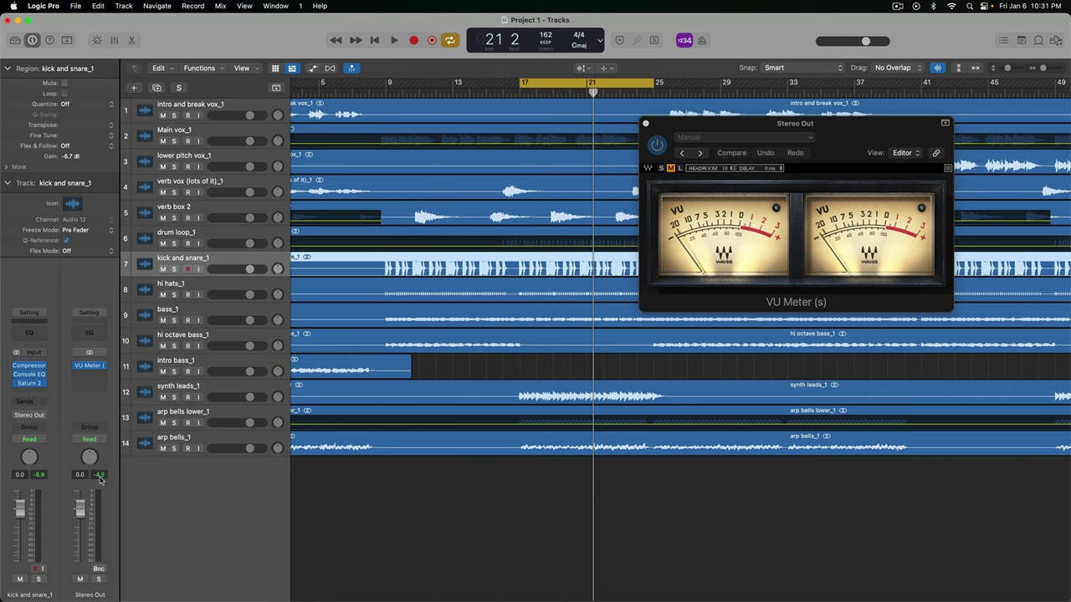
Play the cycle to check the meters, then move the VU Meter window down and right.
key("space")
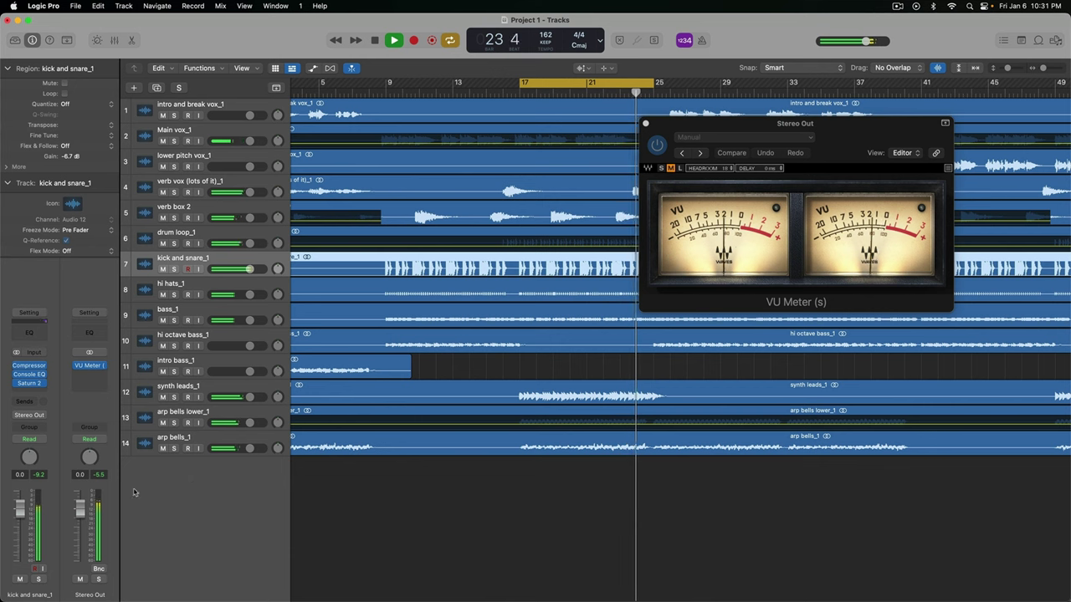
key("space")
key("space")
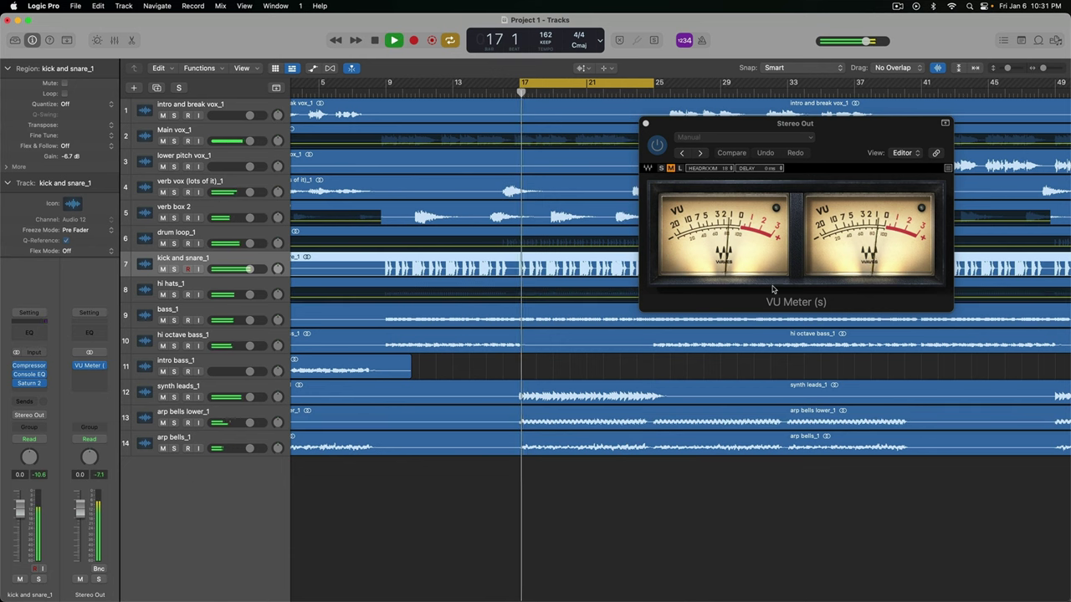
key("space")
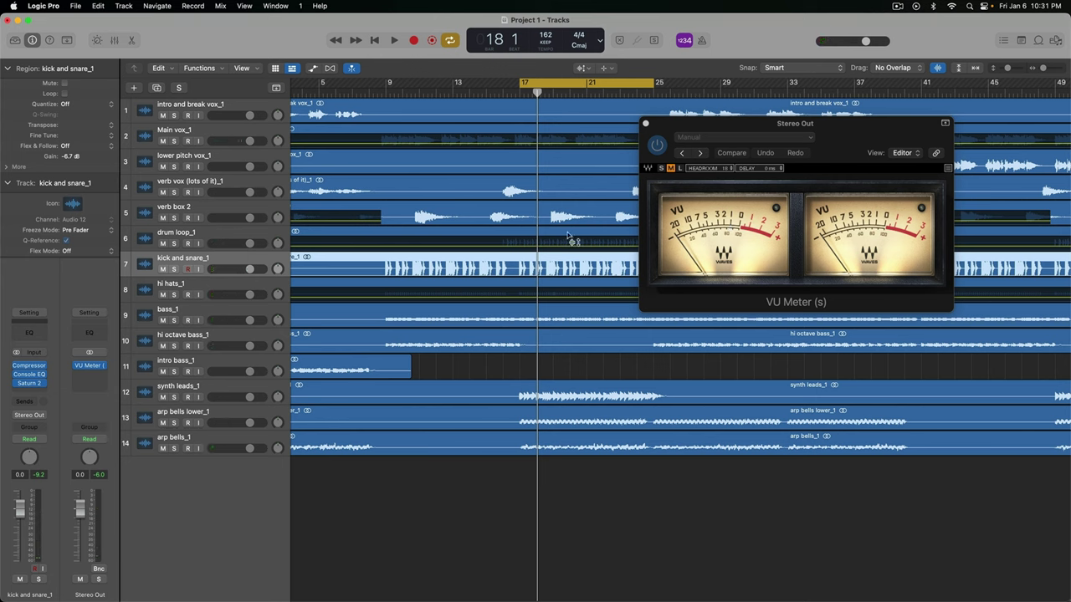
left_click_drag(846, 126, 905, 262)
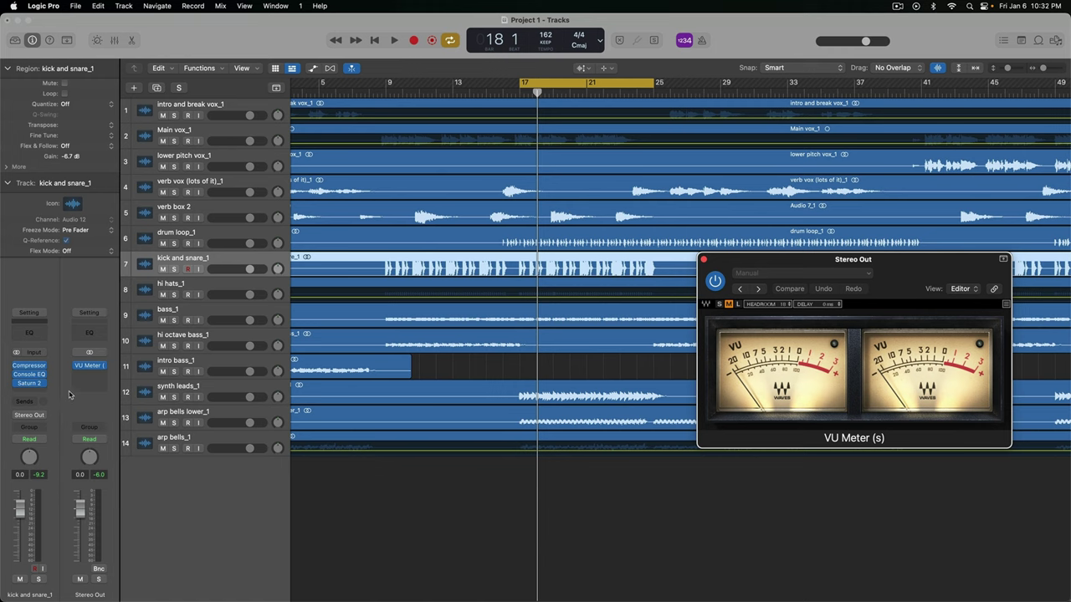
Record-enable track 7, kick and snare_1.
mouse_move(38, 368)
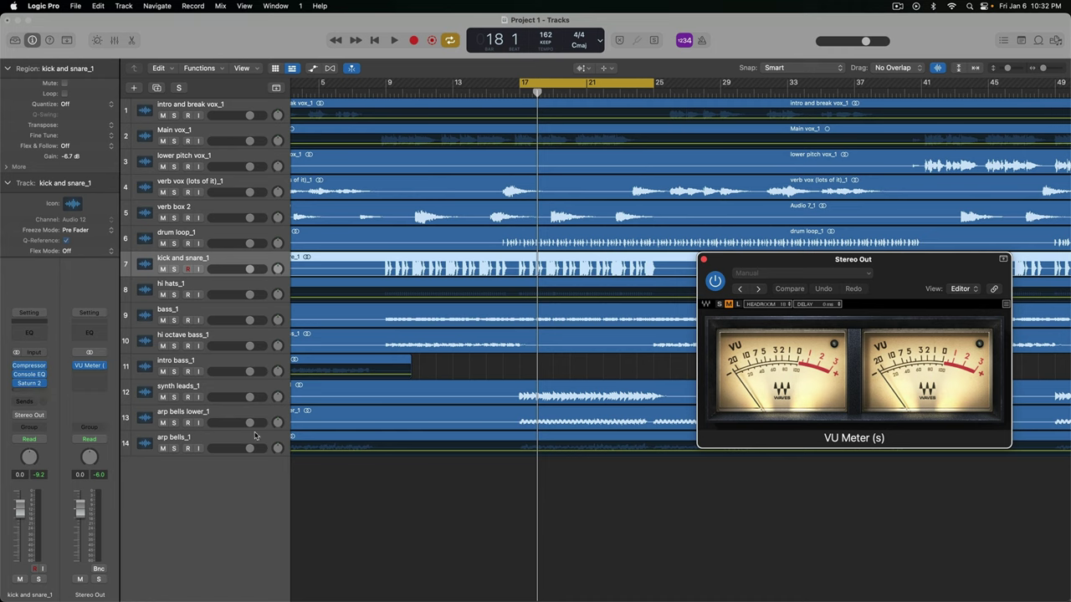
left_click(188, 268)
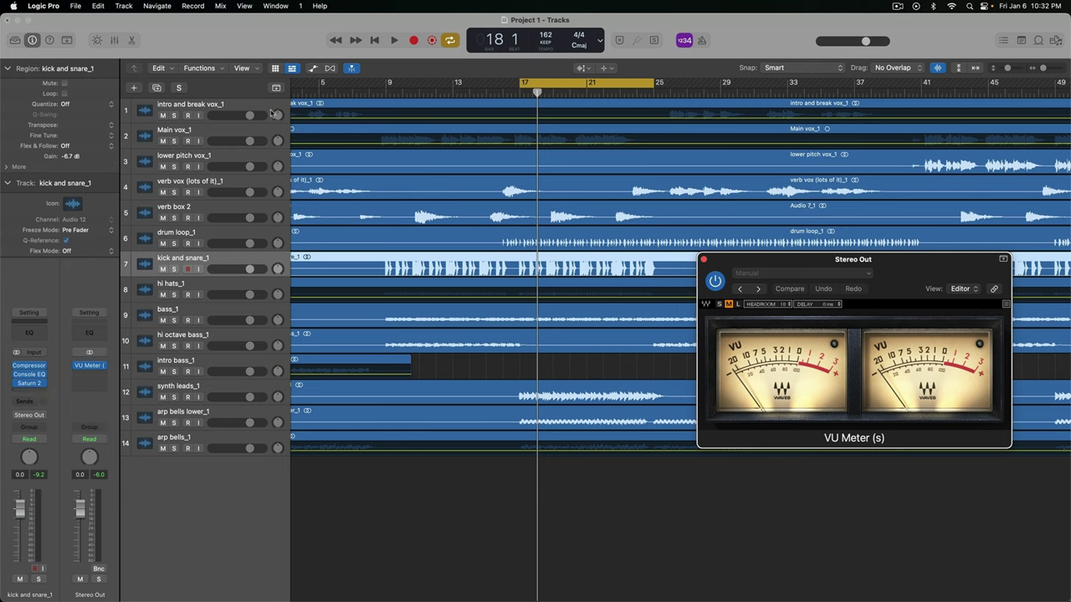